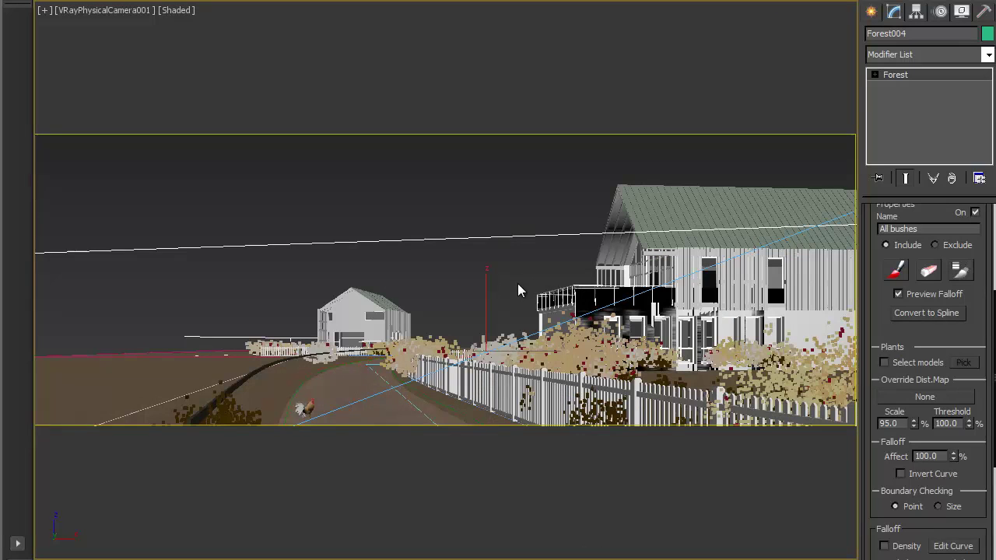
Step: Turn off the safe frames and hide Forest004 inside the Forests layer, closing the layer manager when done
key(shift+f)
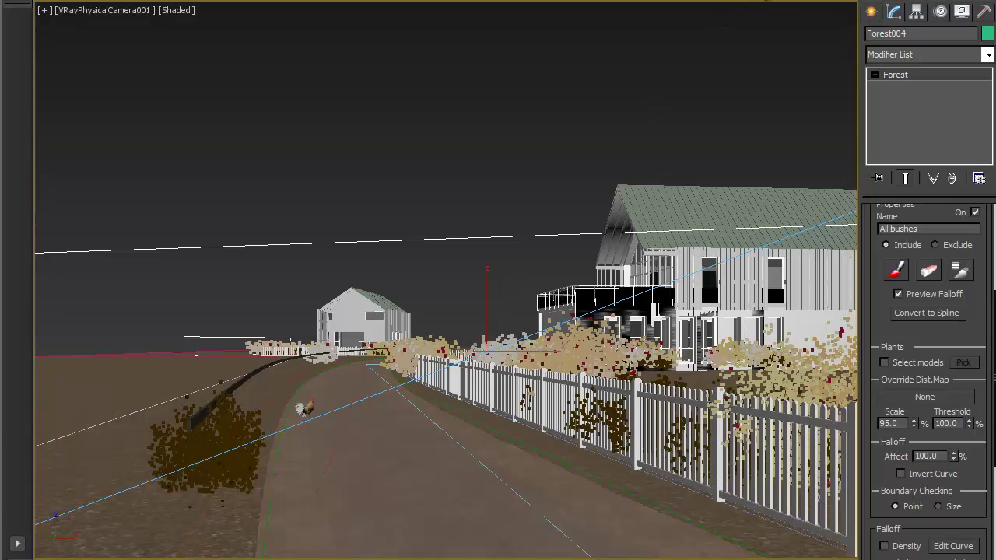
click(764, 1)
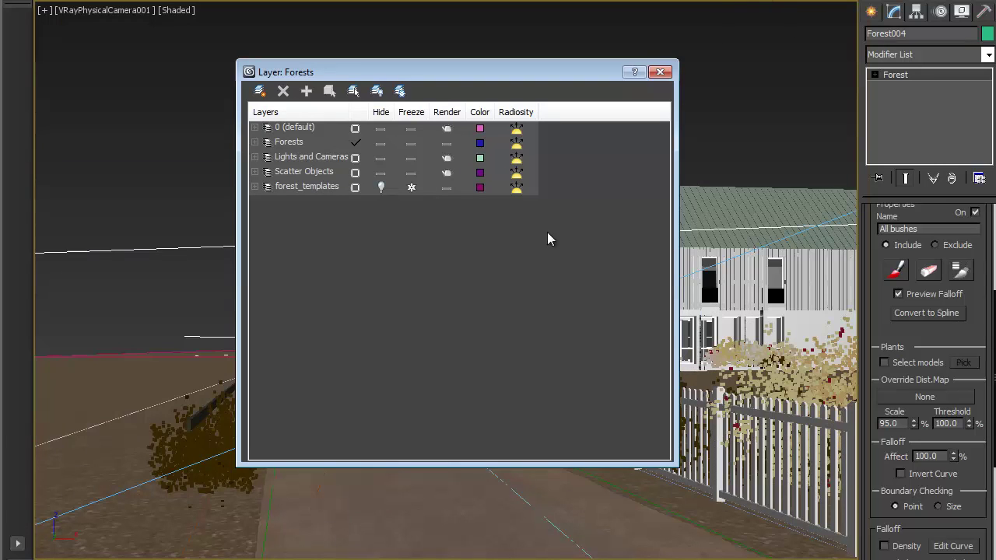
click(254, 143)
click(385, 157)
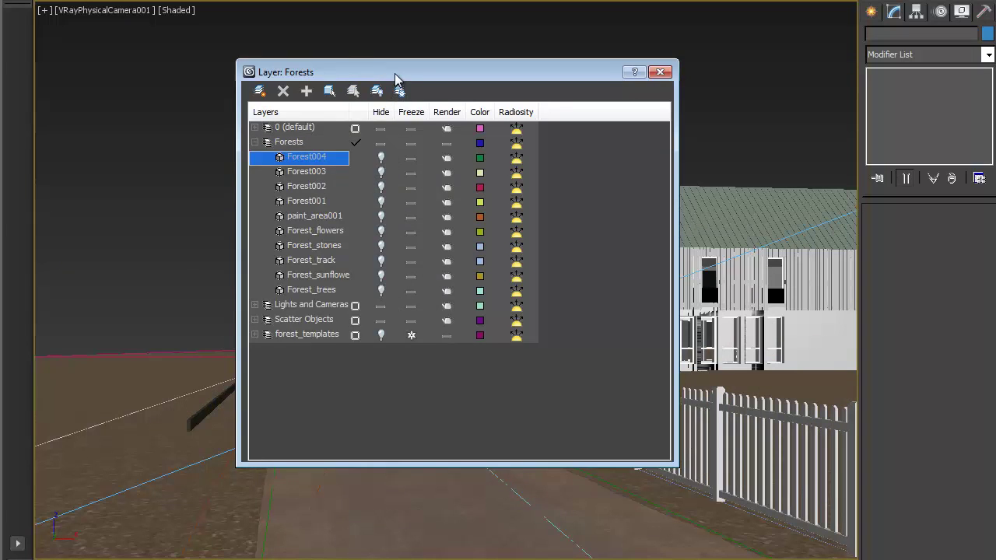
drag(424, 74, 283, 265)
click(519, 264)
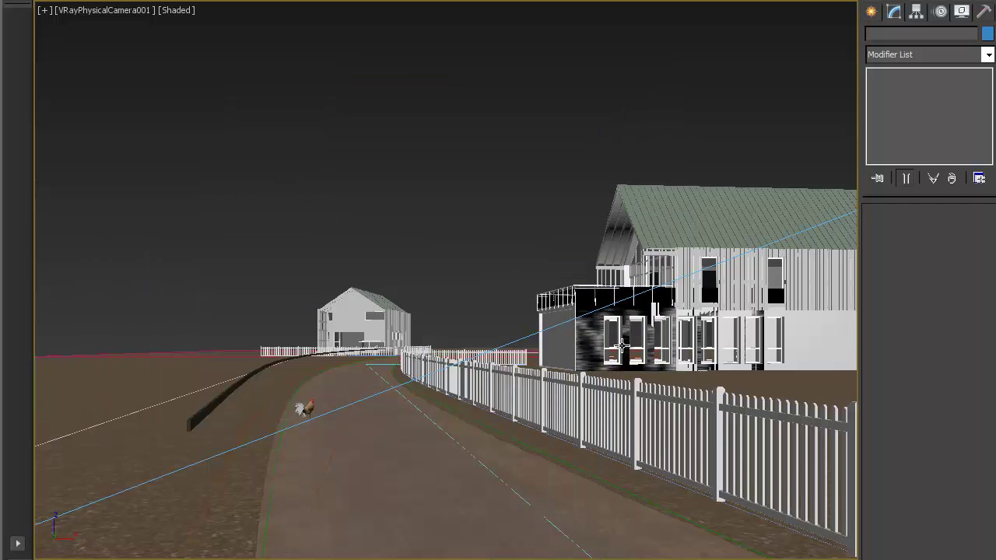
Step: In the perspective view, create a Forest Pro 3 object that scatters over the Spline_mowedGrass spline
key(p)
scroll(623, 346, down, 10)
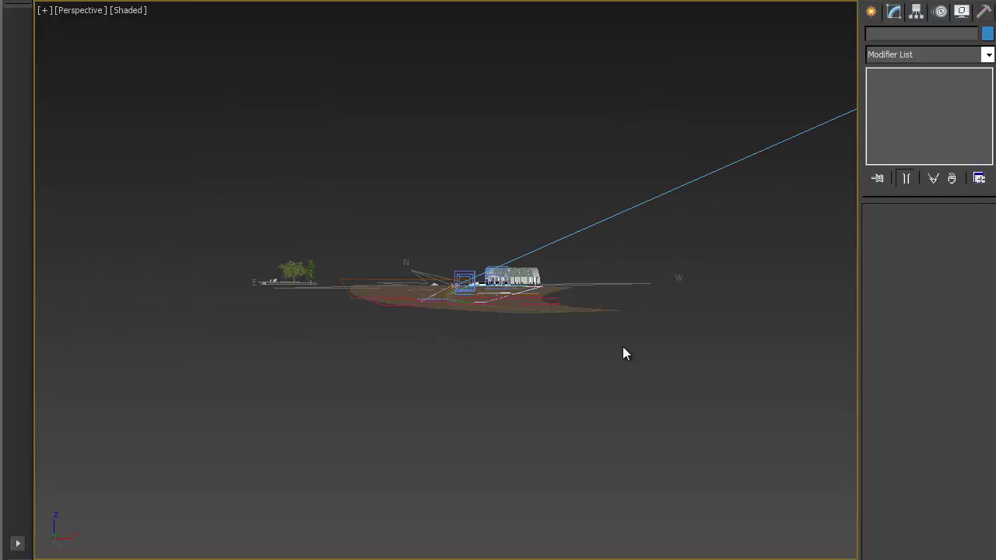
alt+middle_drag(549, 308, 466, 387)
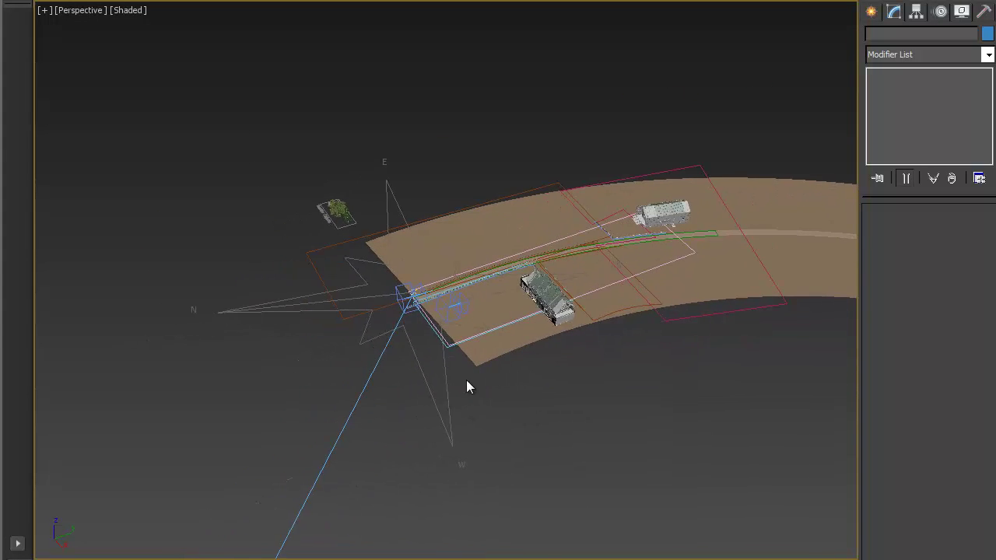
scroll(462, 387, up, 10)
click(869, 12)
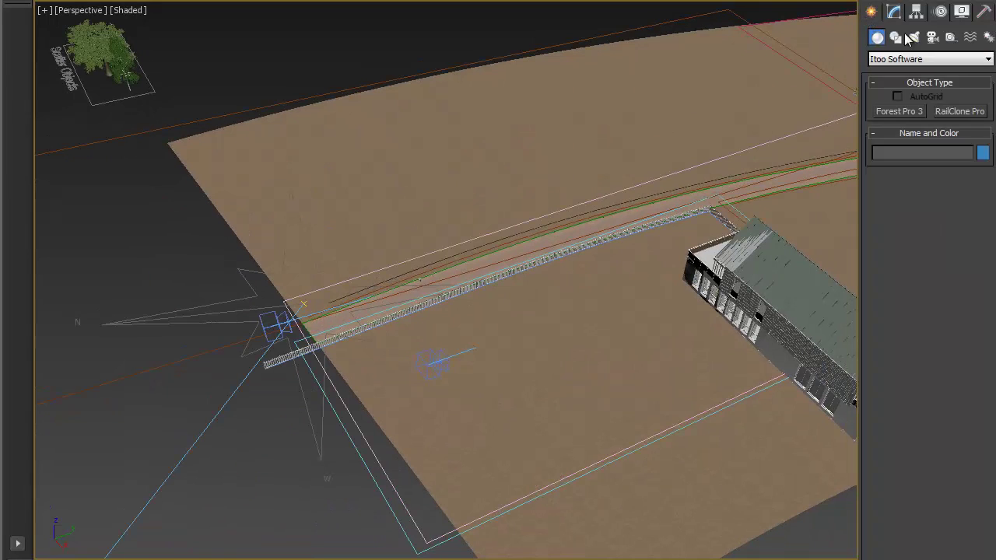
click(900, 111)
alt+middle_drag(662, 355, 582, 329)
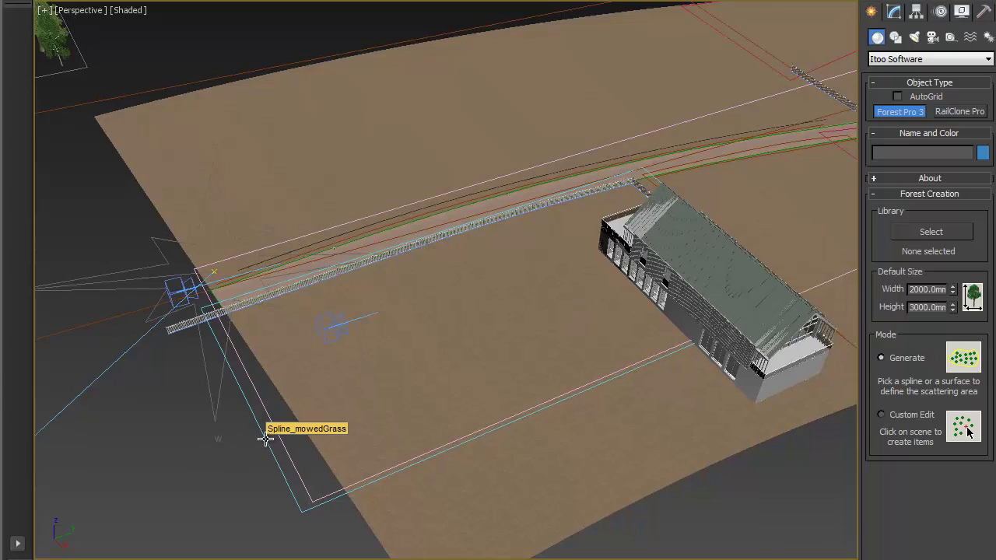
click(265, 439)
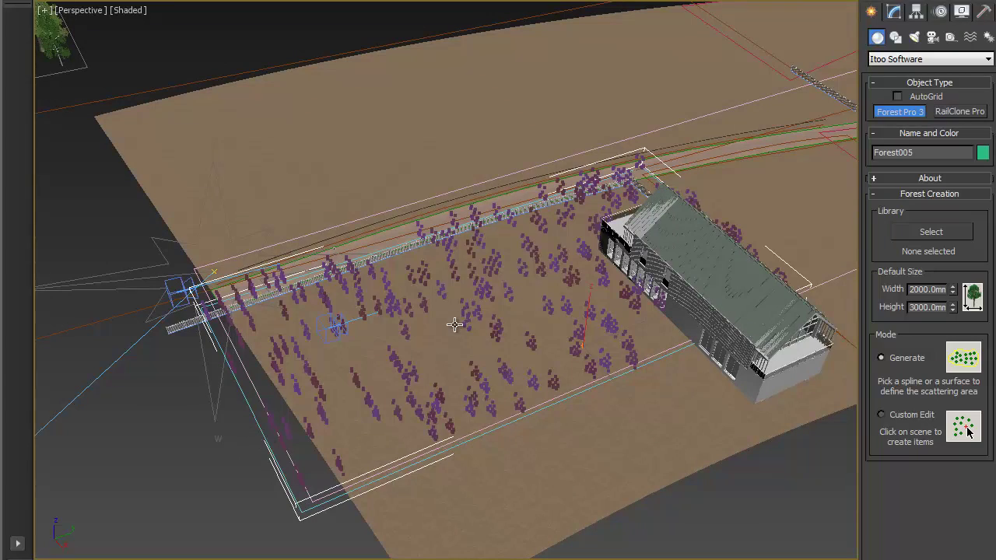
Step: Open the new forest object for modification and examine its plants along the road, the fence and around the large barn
alt+middle_drag(456, 318, 477, 323)
click(892, 16)
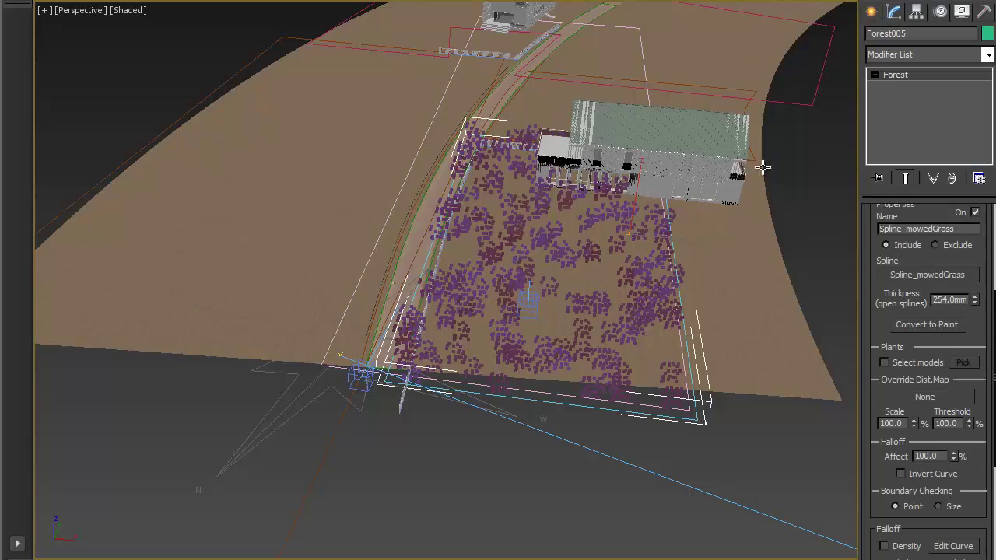
alt+middle_drag(771, 262, 733, 284)
middle_drag(423, 278, 520, 288)
scroll(545, 264, up, 3)
middle_drag(627, 263, 480, 343)
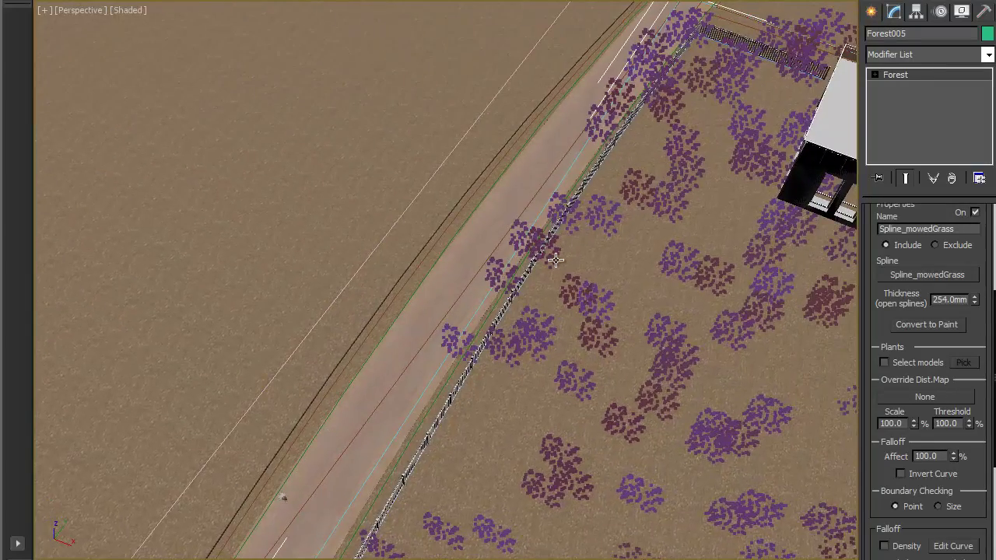
alt+middle_drag(551, 256, 361, 327)
middle_drag(475, 298, 442, 294)
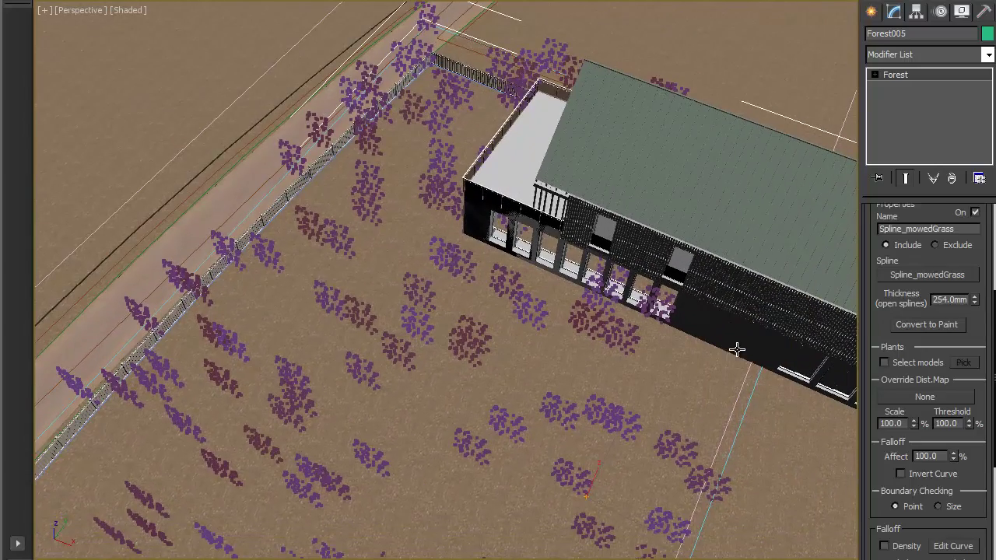
alt+middle_drag(736, 349, 768, 237)
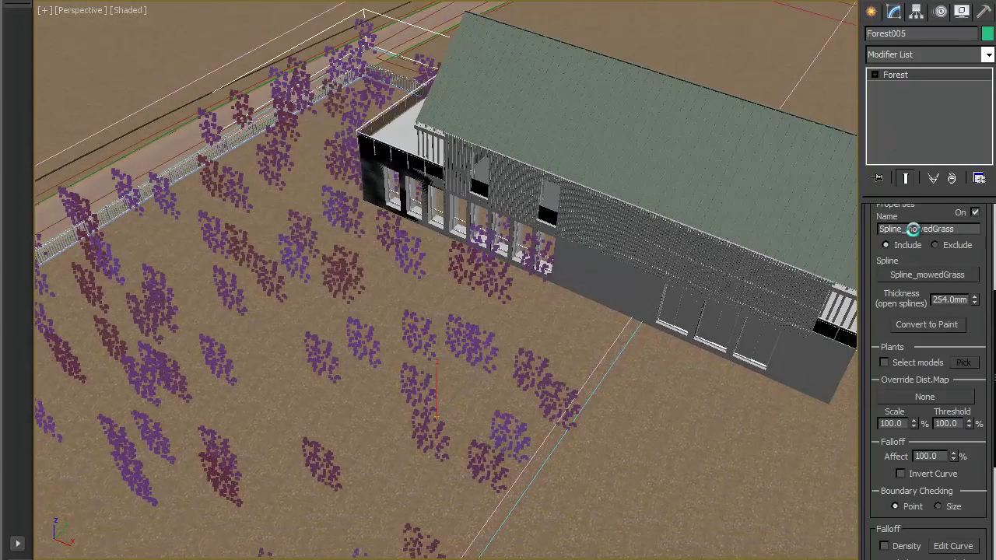
Step: Add an excluding object area to the forest using the ground object
scroll(923, 331, up, 3)
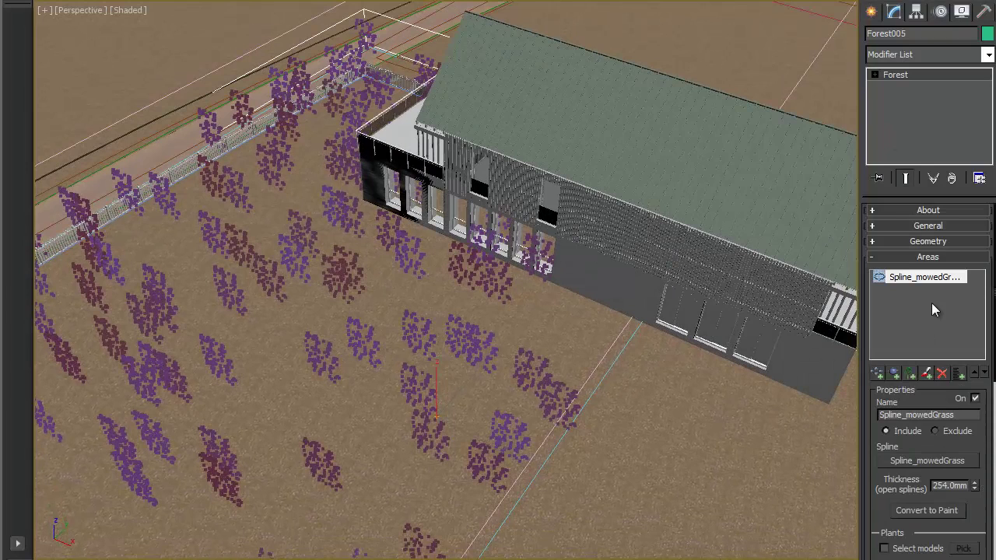
click(933, 257)
click(933, 258)
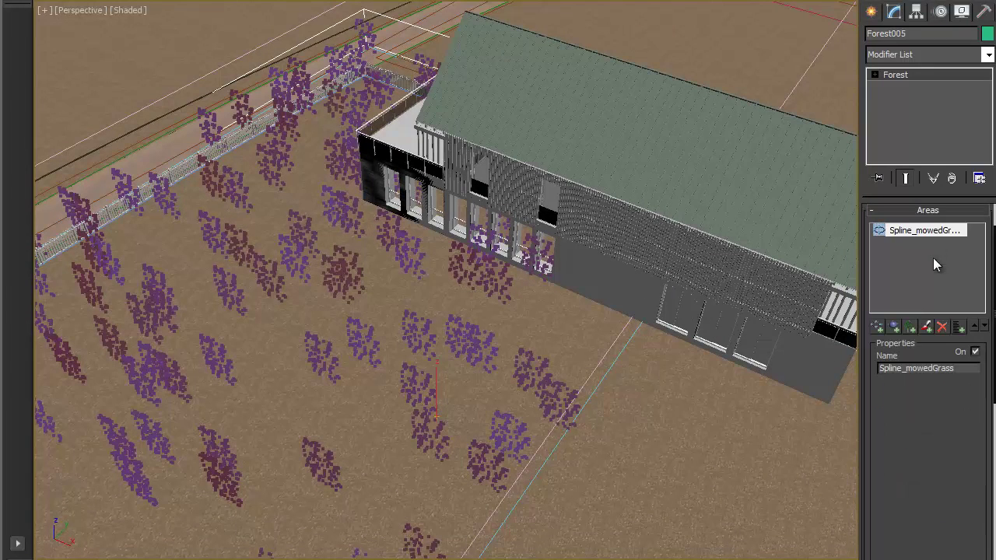
click(895, 327)
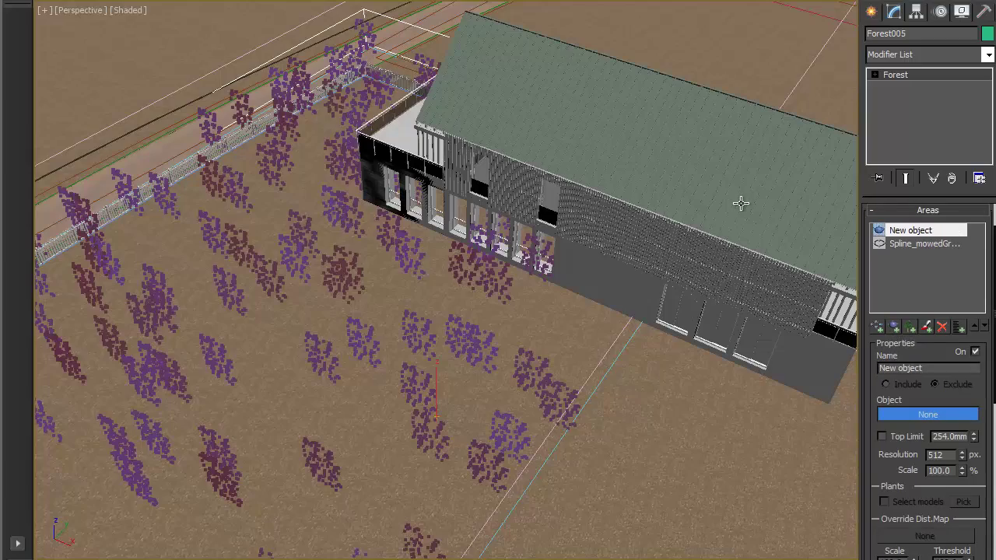
click(733, 211)
click(571, 336)
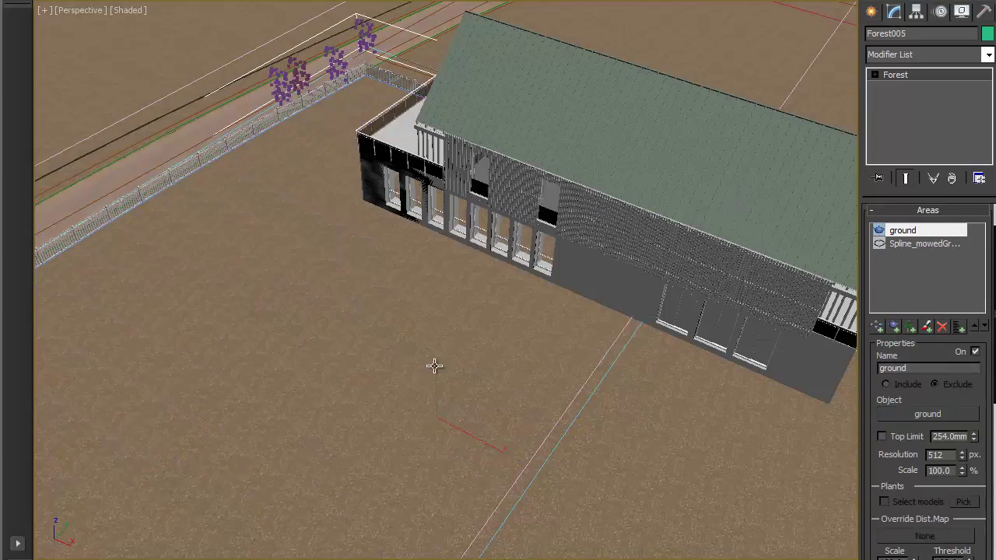
middle_drag(433, 362, 716, 267)
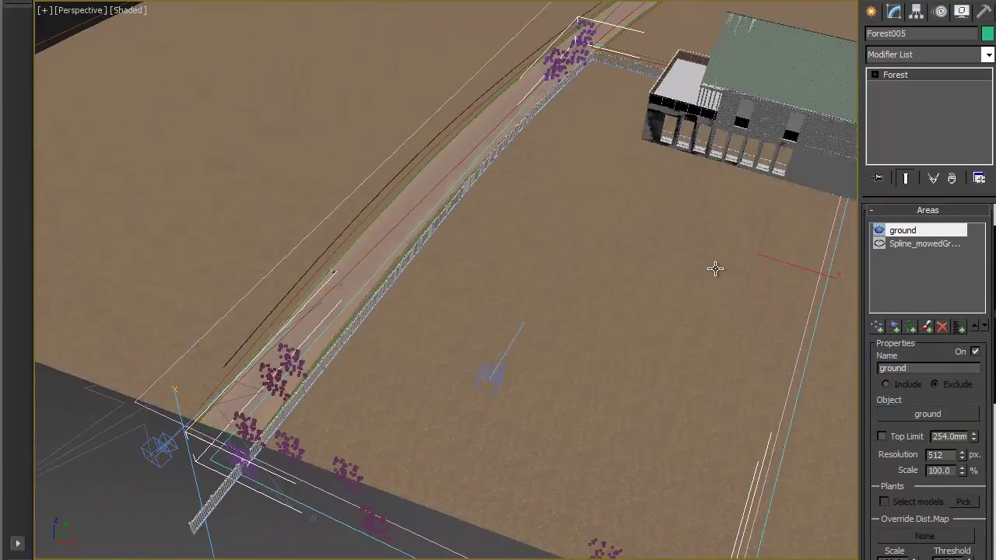
Step: Add an excluding object area to the forest using the Road object
click(894, 327)
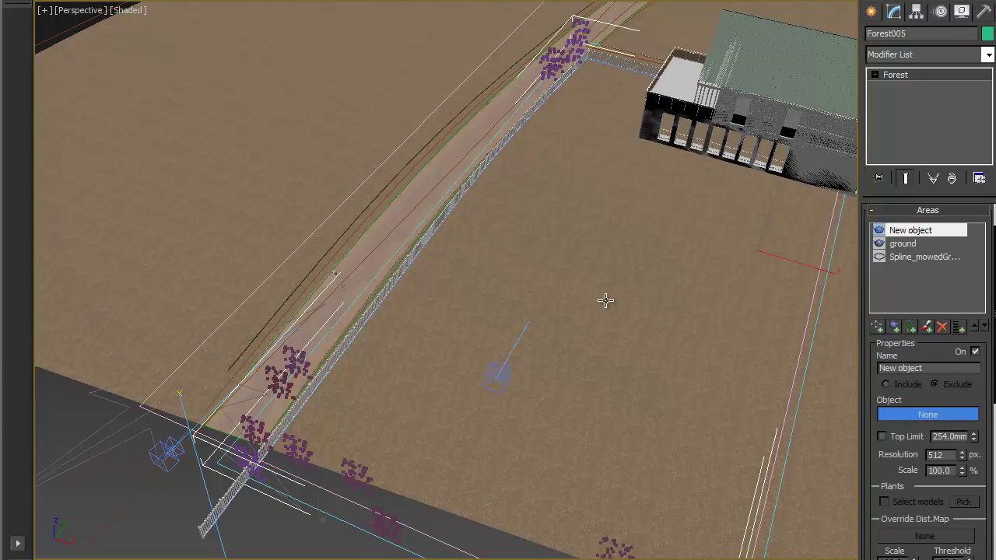
click(386, 239)
middle_drag(614, 194, 526, 207)
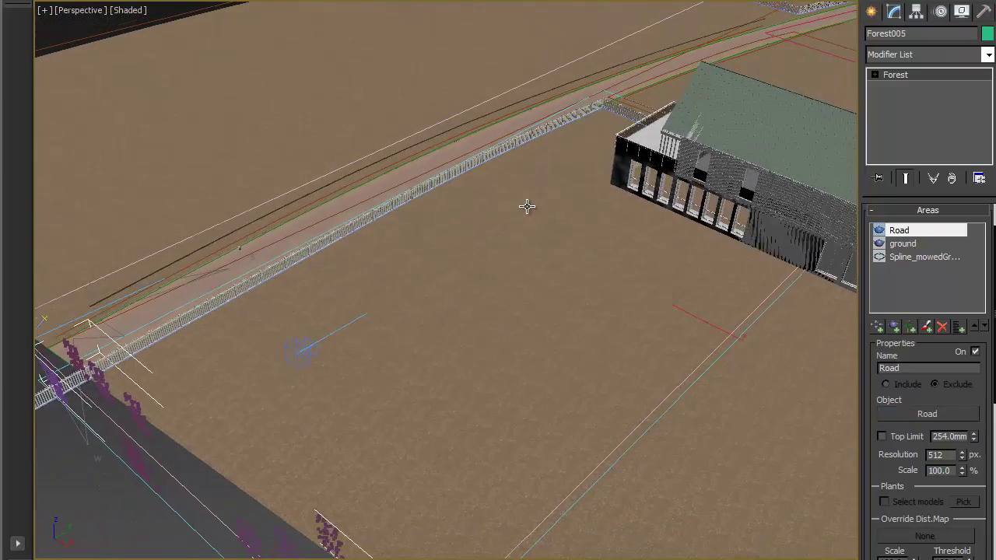
Step: Delete the ground area from the forest's areas
click(892, 244)
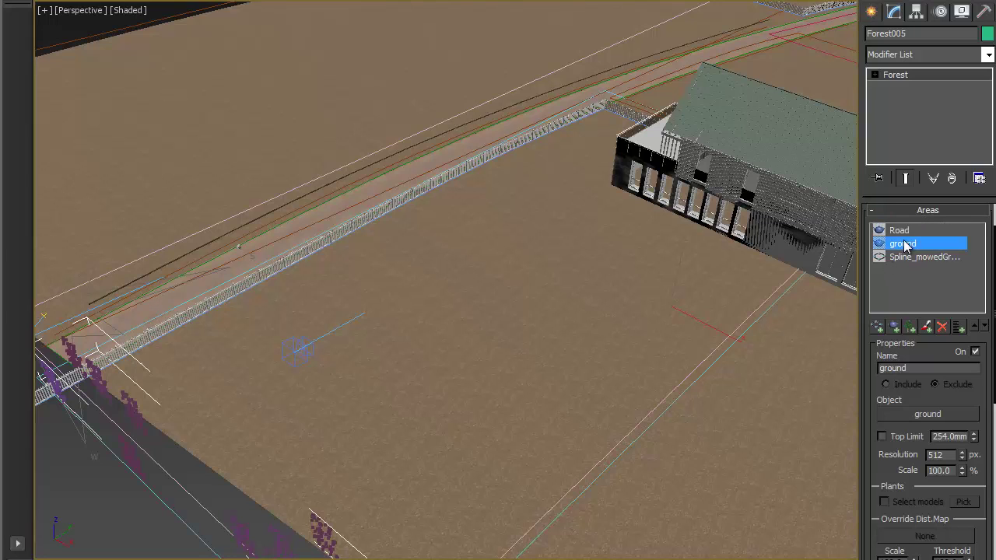
click(941, 327)
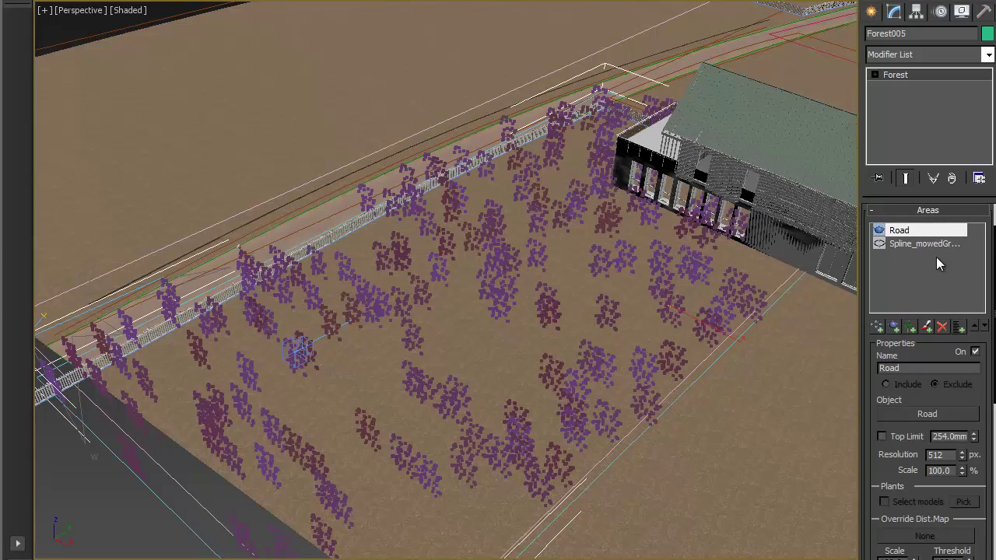
Step: Add an excluding object area to the forest using the Large_Barn object
click(893, 327)
alt+middle_drag(669, 256, 674, 204)
click(671, 113)
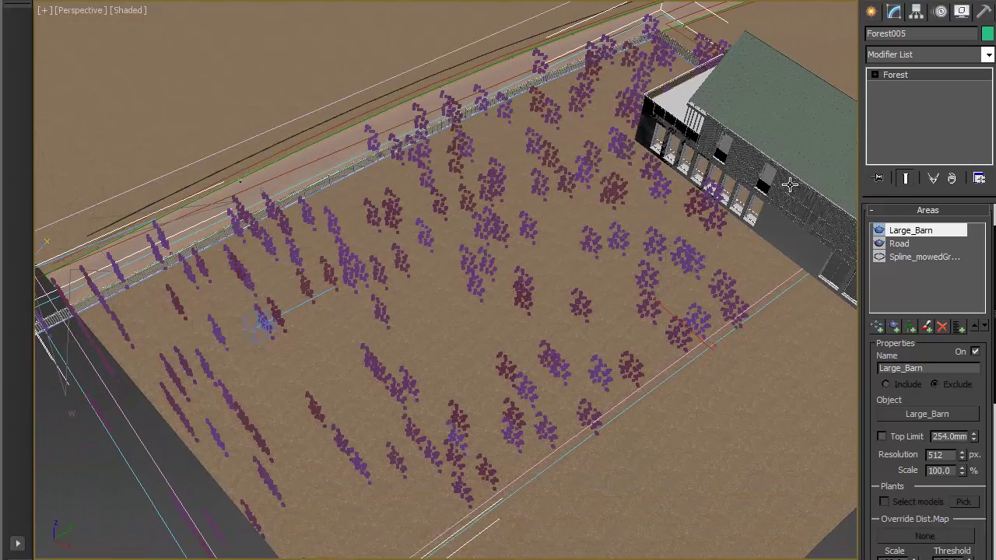
click(892, 210)
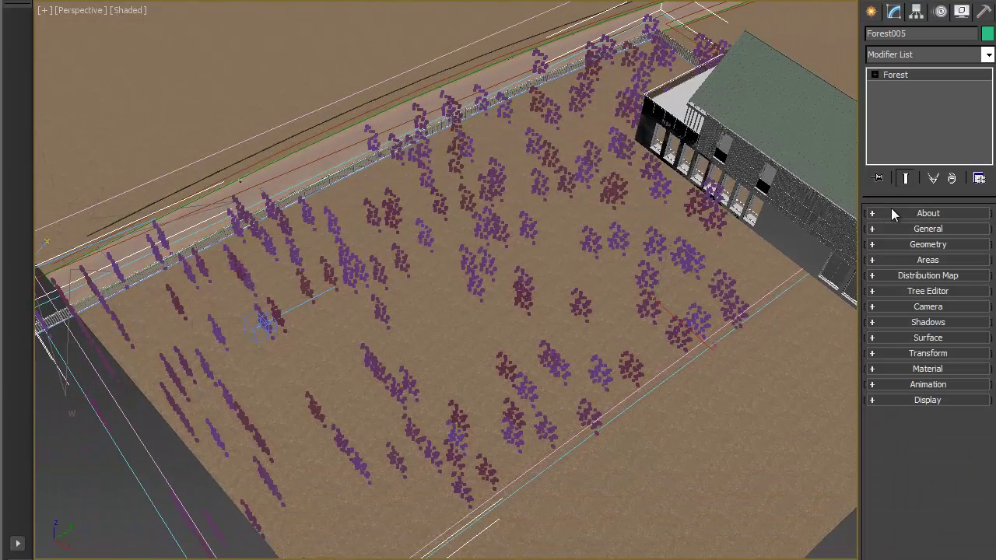
Step: Replace the default item in the forest's geometry with the wild-grass a1 01, wild-grass c1 01 and wild-grass i1 01 models
click(928, 244)
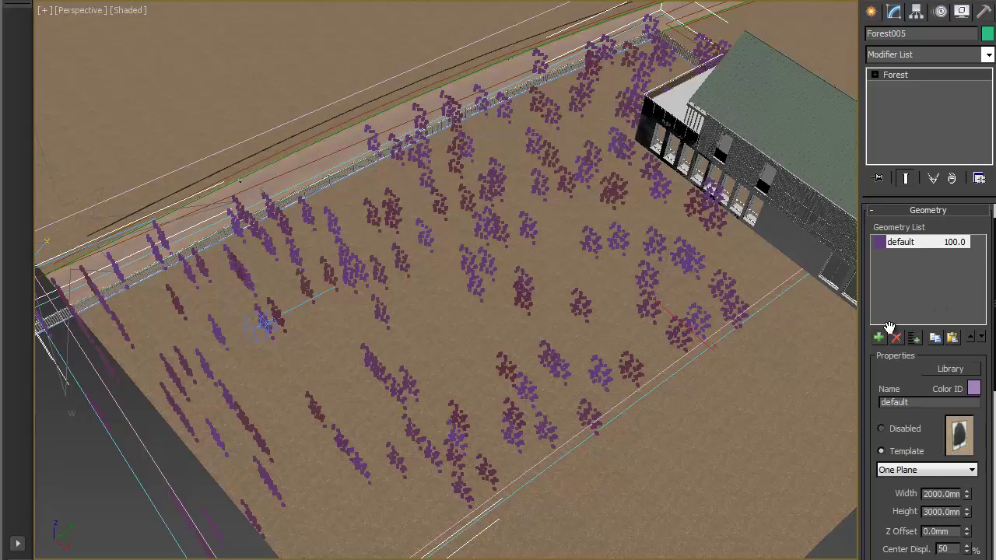
click(879, 338)
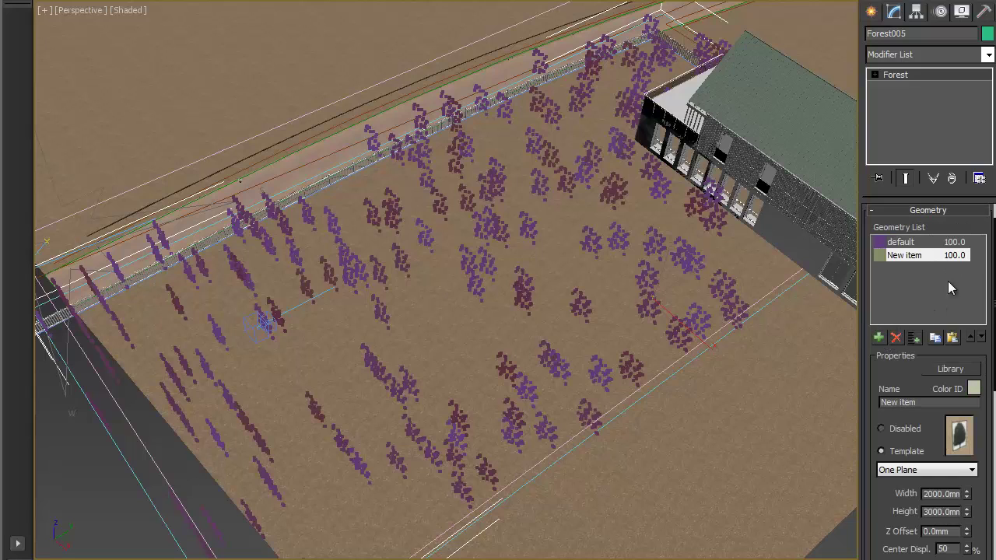
click(896, 338)
click(914, 338)
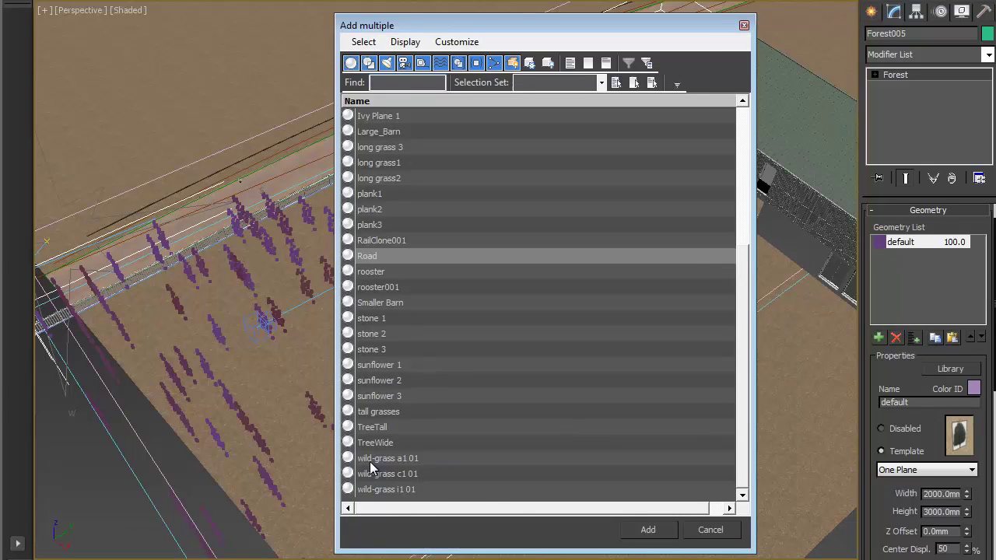
drag(369, 462, 403, 492)
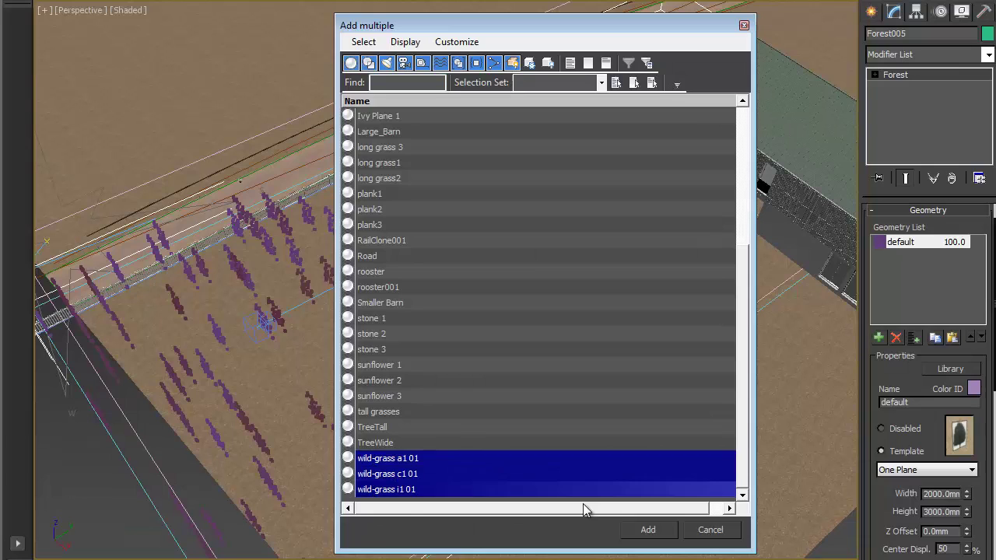
click(647, 529)
click(902, 243)
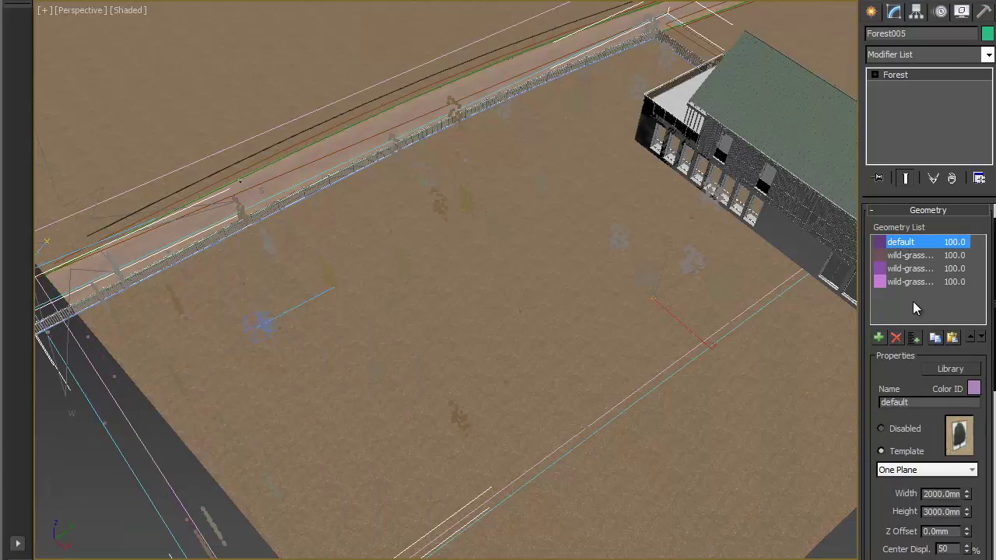
click(894, 339)
click(914, 210)
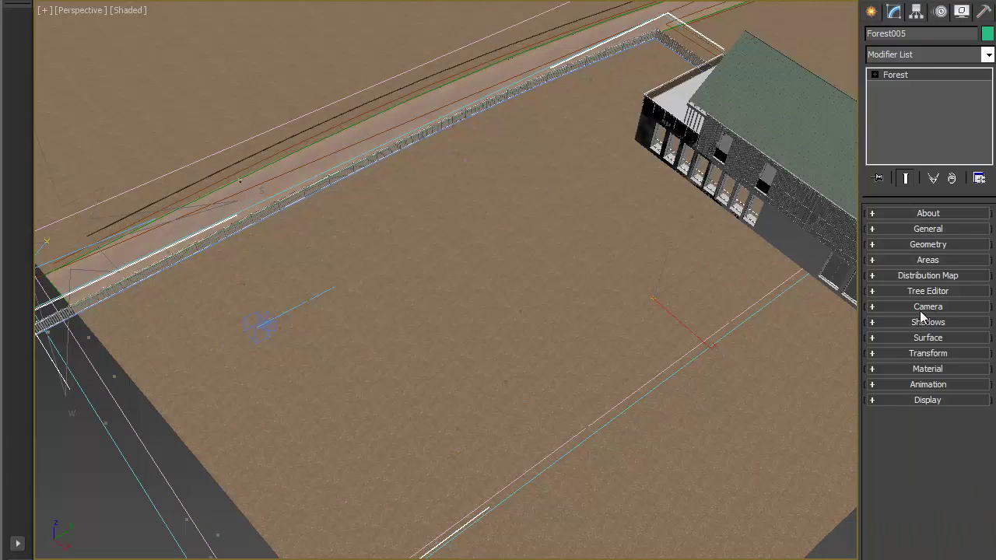
Step: Set the forest's distribution map to Dense with an X density of 5000 mm
click(926, 277)
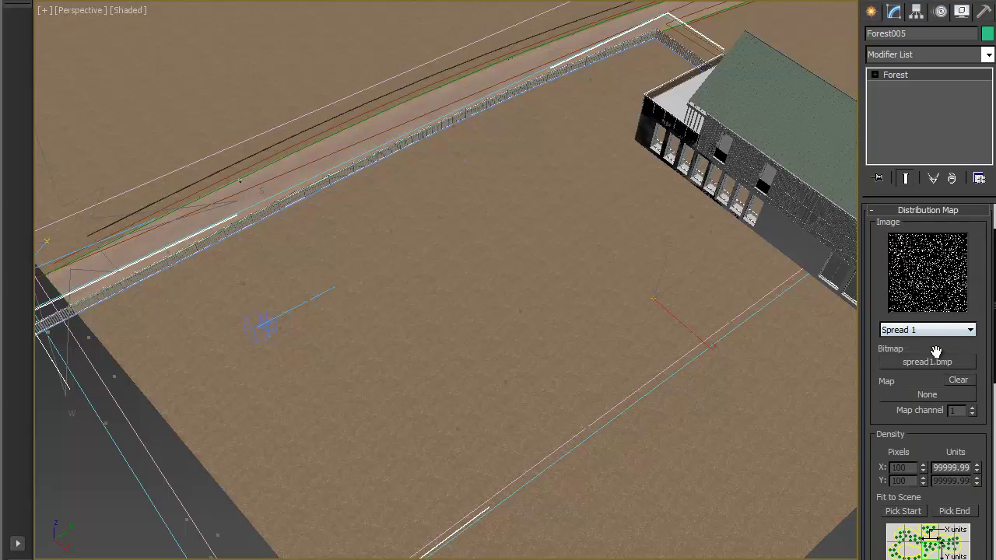
click(935, 331)
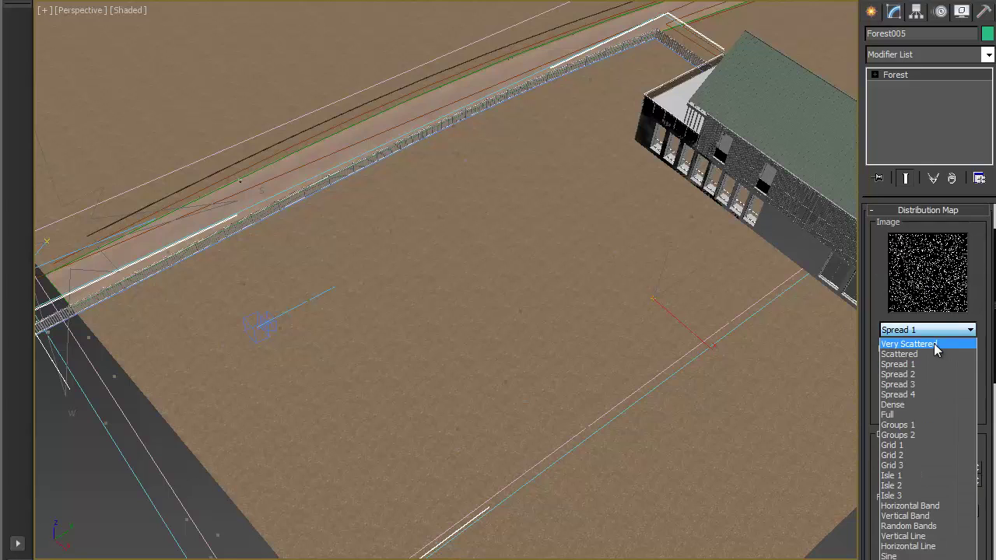
click(914, 405)
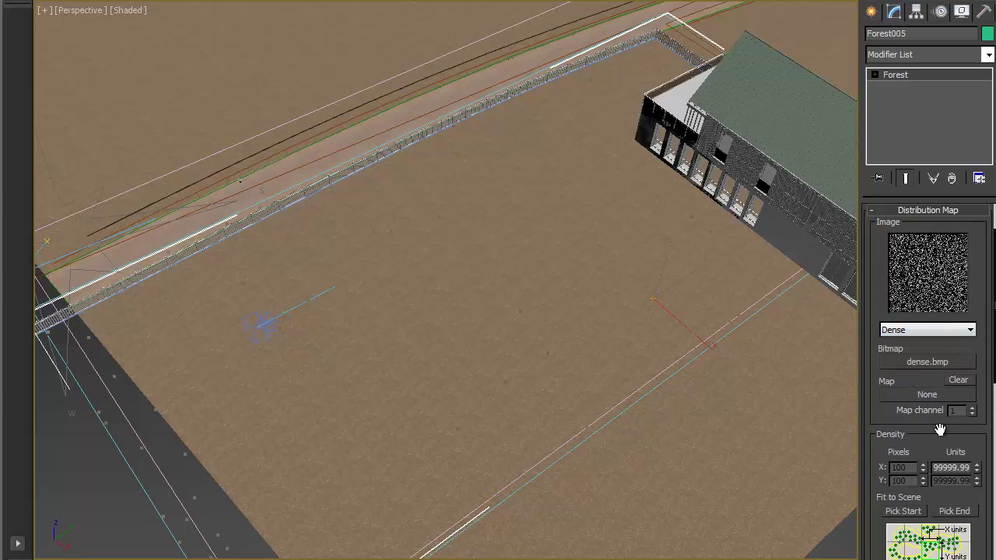
double_click(947, 466)
text(5000)
key(Return)
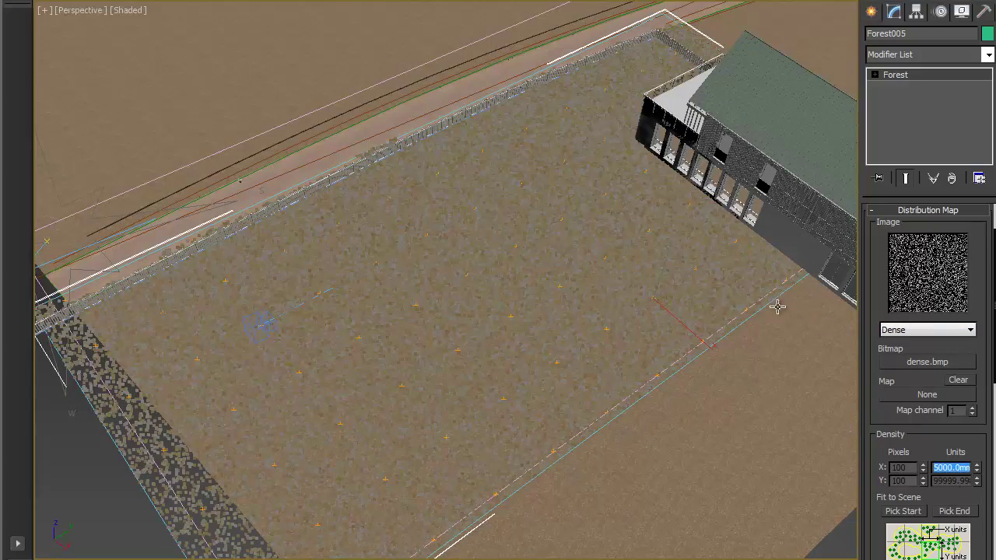
alt+middle_drag(777, 307, 571, 319)
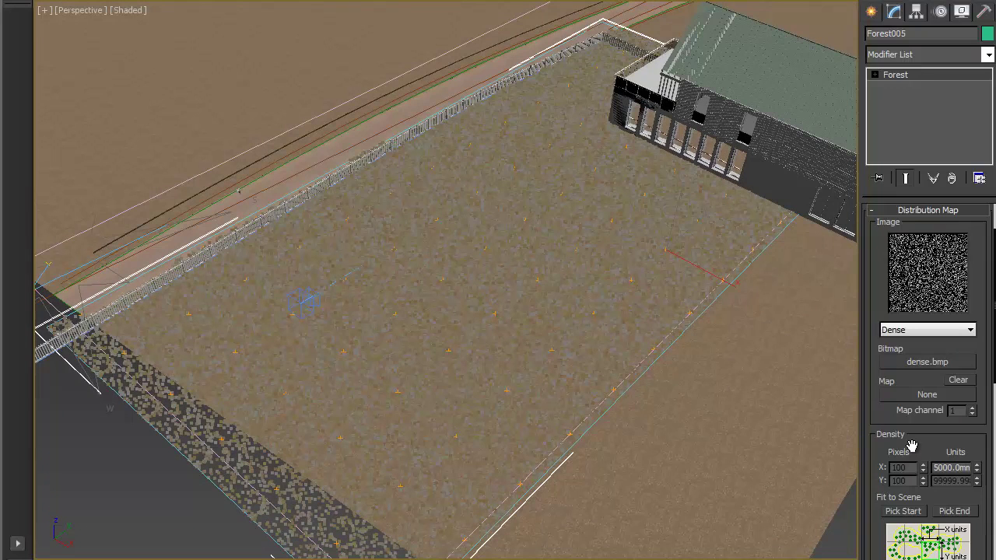
Step: Set the threshold of the forest's distribution map to 10 %
scroll(916, 389, down, 5)
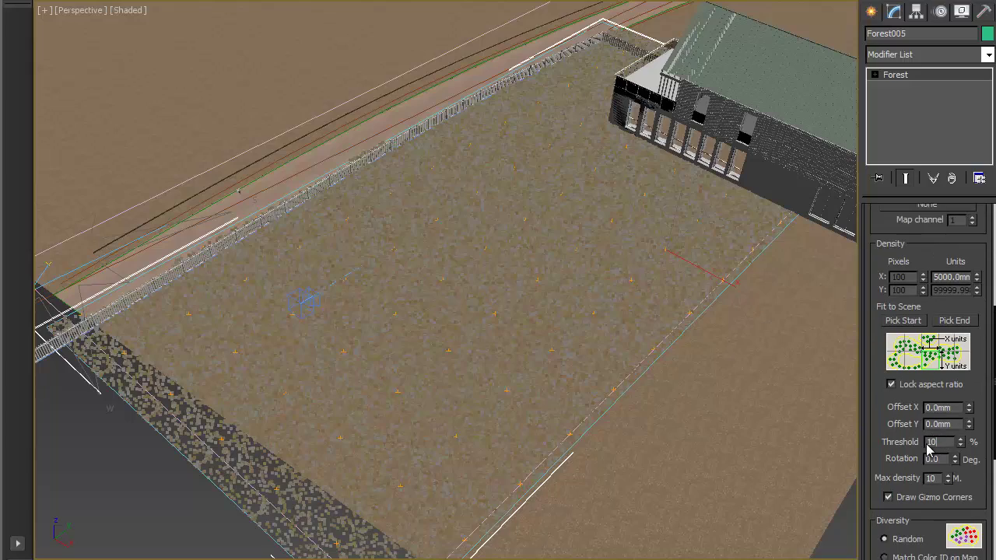
click(928, 442)
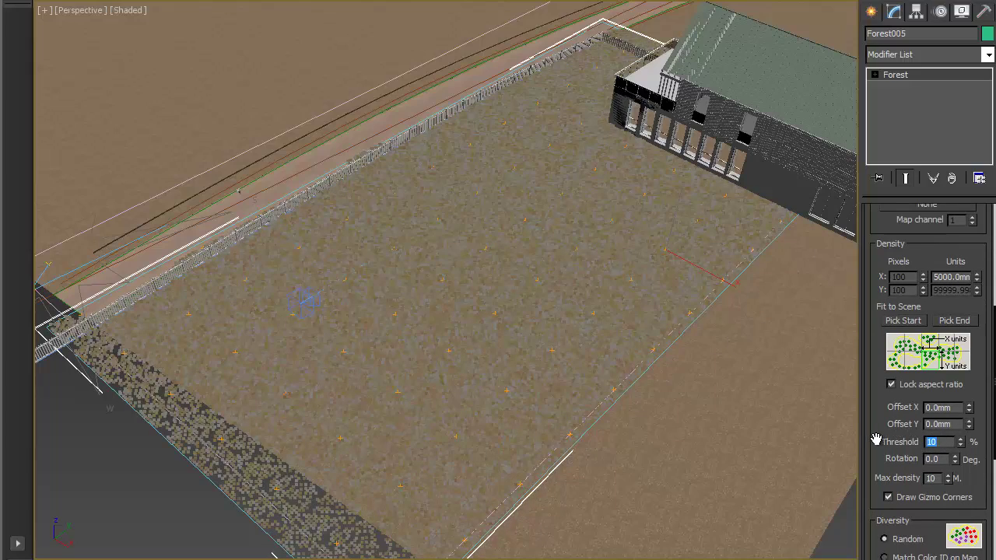
alt+middle_drag(617, 367, 693, 411)
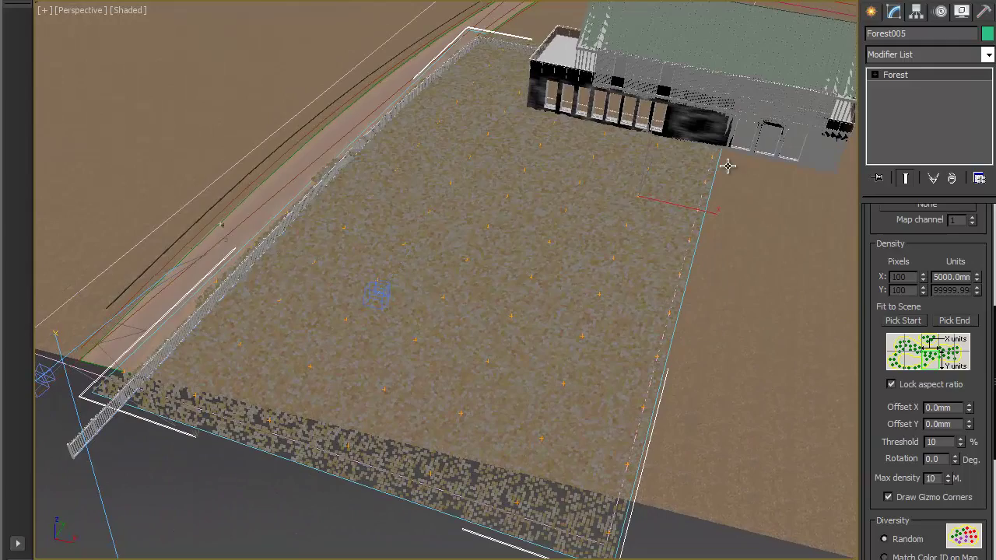
alt+middle_drag(753, 256, 576, 337)
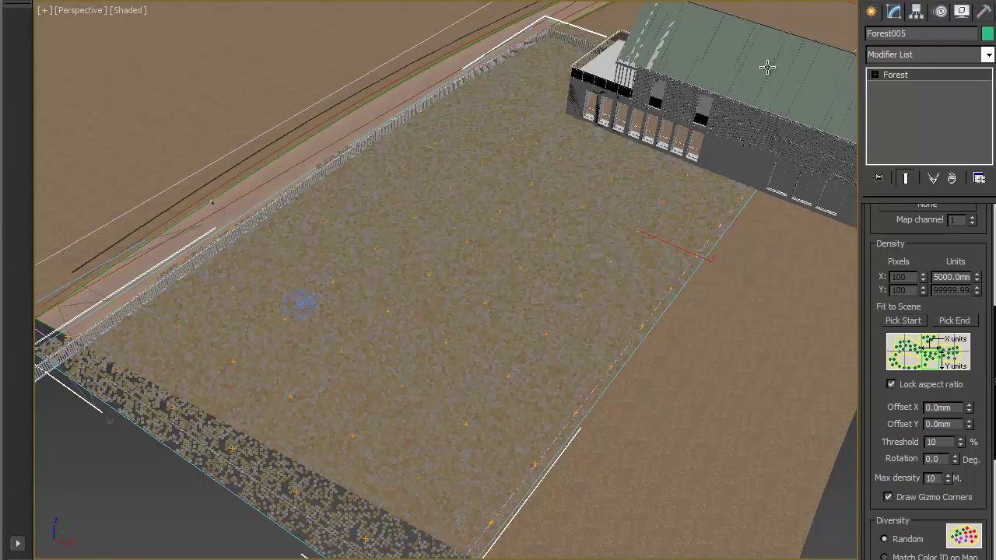
middle_drag(575, 411, 542, 387)
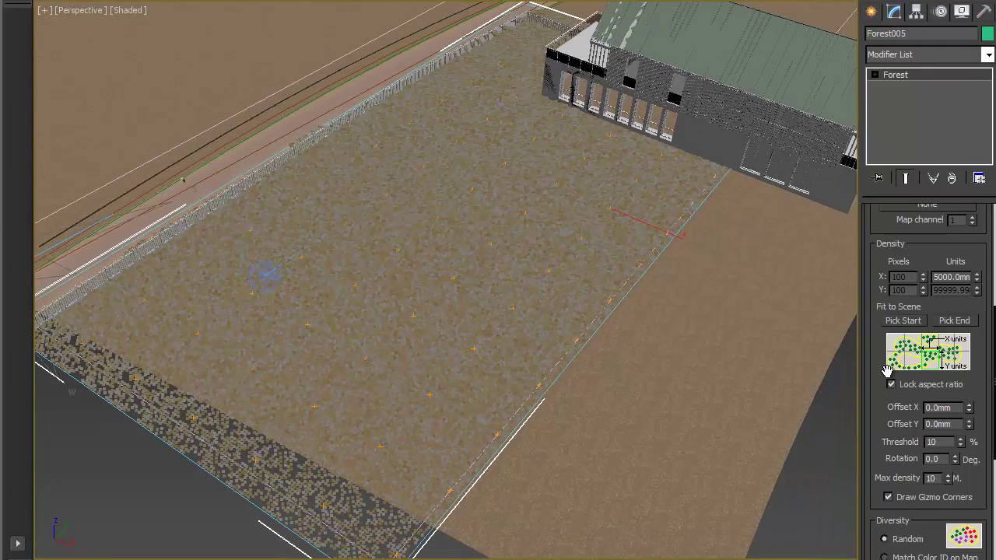
Step: Add the ground object as a surface for the forest
scroll(887, 366, down, 5)
scroll(878, 366, down, 2)
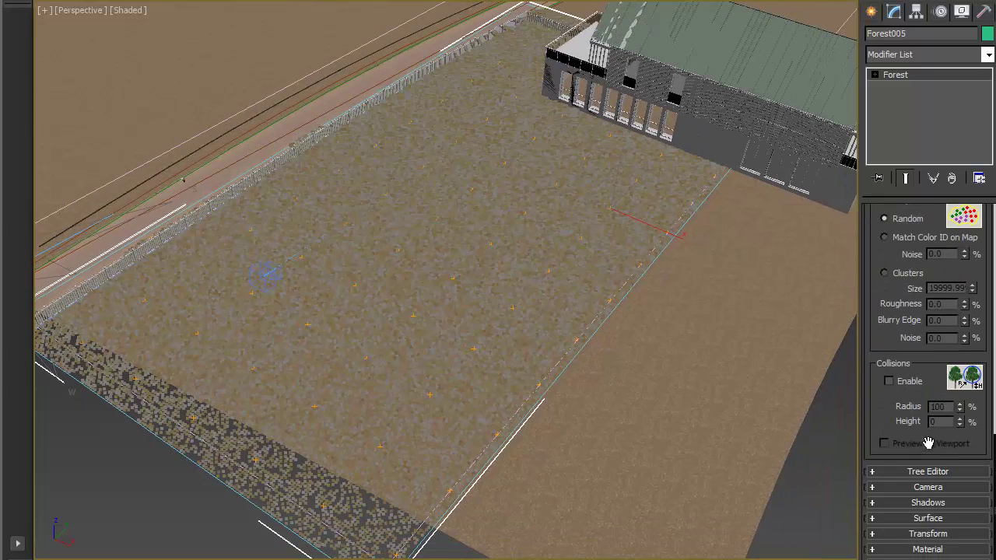
click(927, 518)
click(883, 321)
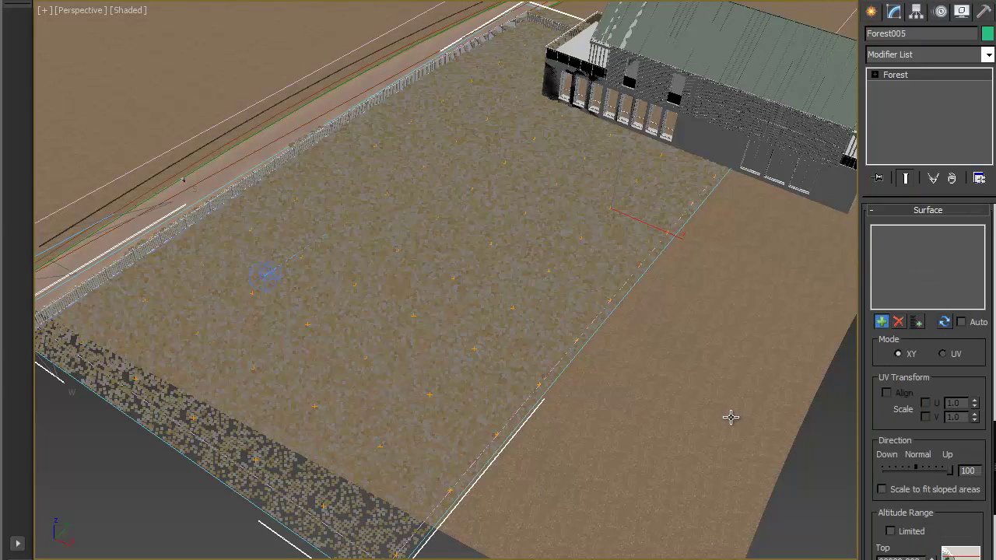
click(730, 416)
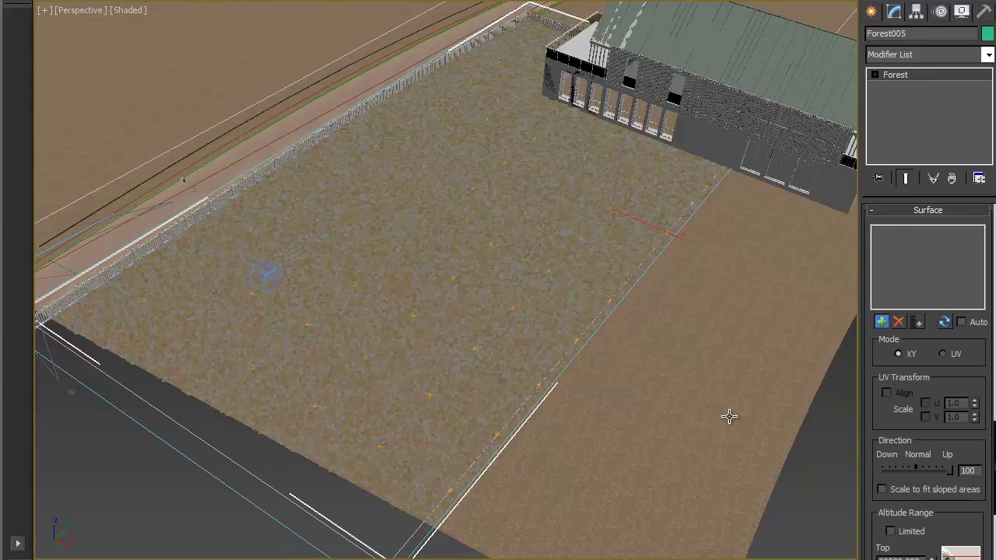
Step: Turn off the Surface Area entry in the forest's areas
click(926, 210)
scroll(894, 407, up, 6)
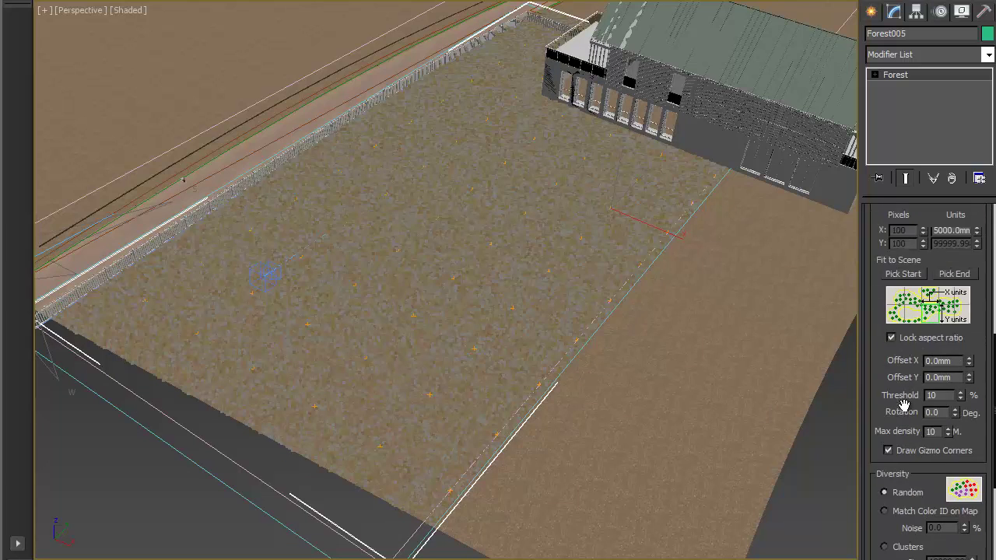
scroll(906, 401, up, 5)
click(921, 260)
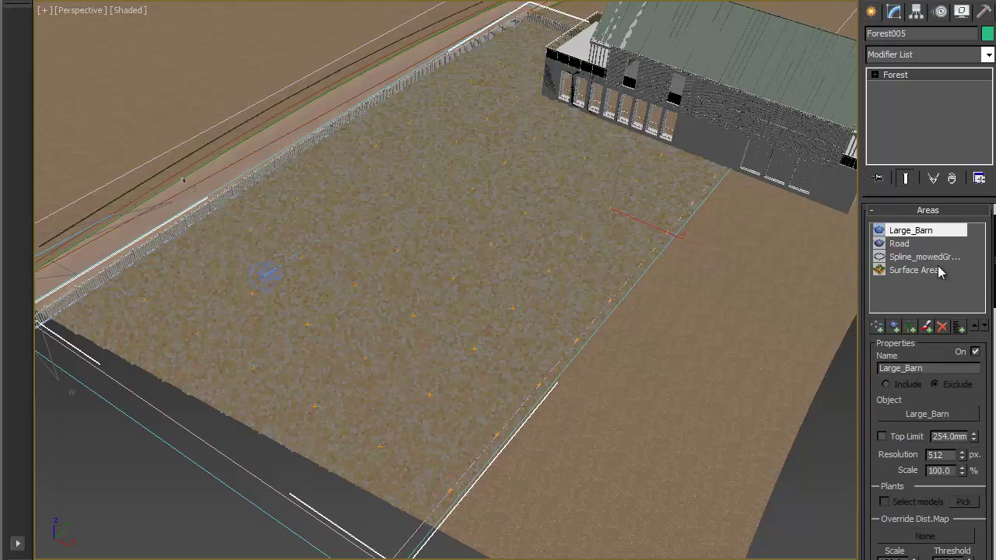
click(937, 270)
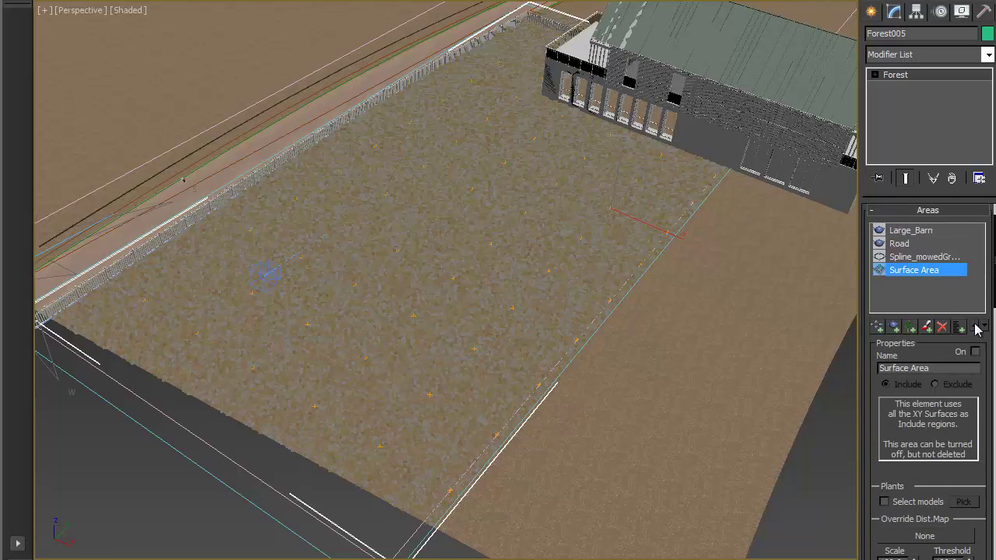
click(923, 211)
Step: Display the forest in the viewport as pyramid proxies and inspect the scattered items up close
alt+middle_drag(662, 366, 688, 467)
scroll(493, 355, up, 5)
scroll(500, 346, down, 1)
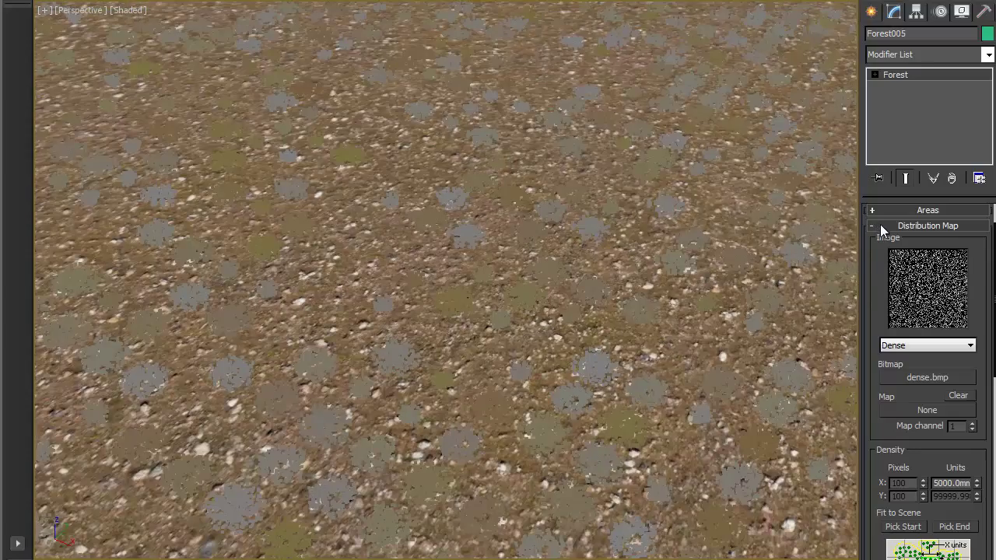
click(879, 224)
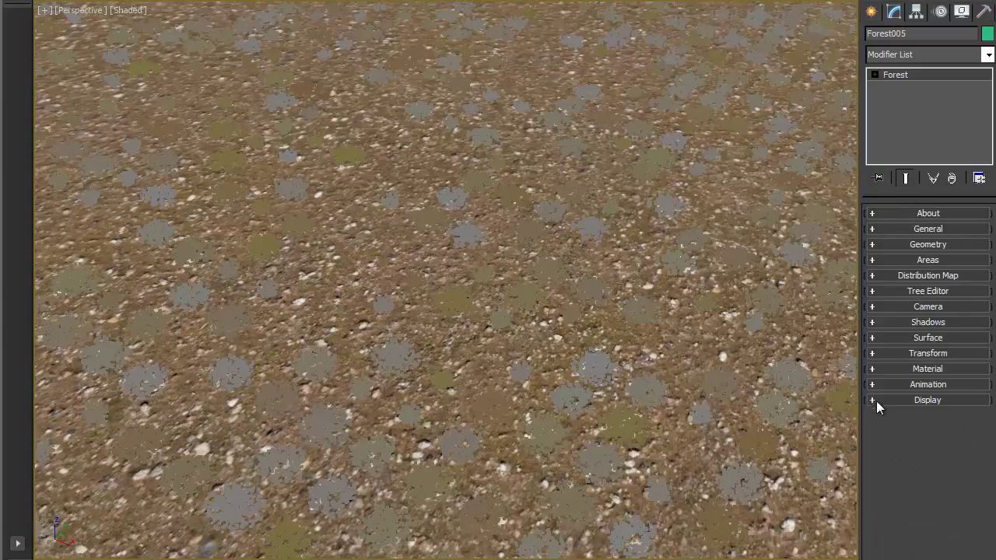
click(928, 399)
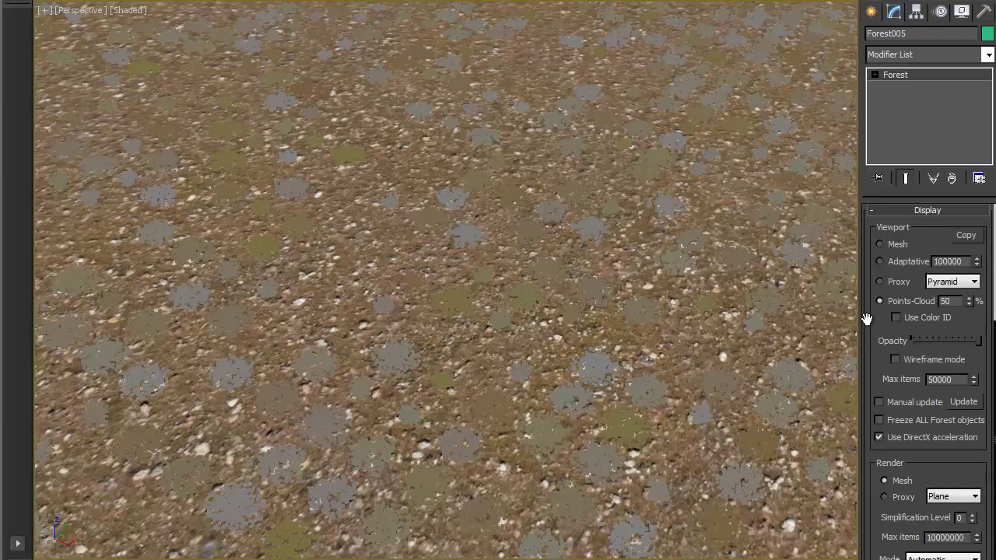
click(907, 283)
middle_drag(566, 340, 628, 377)
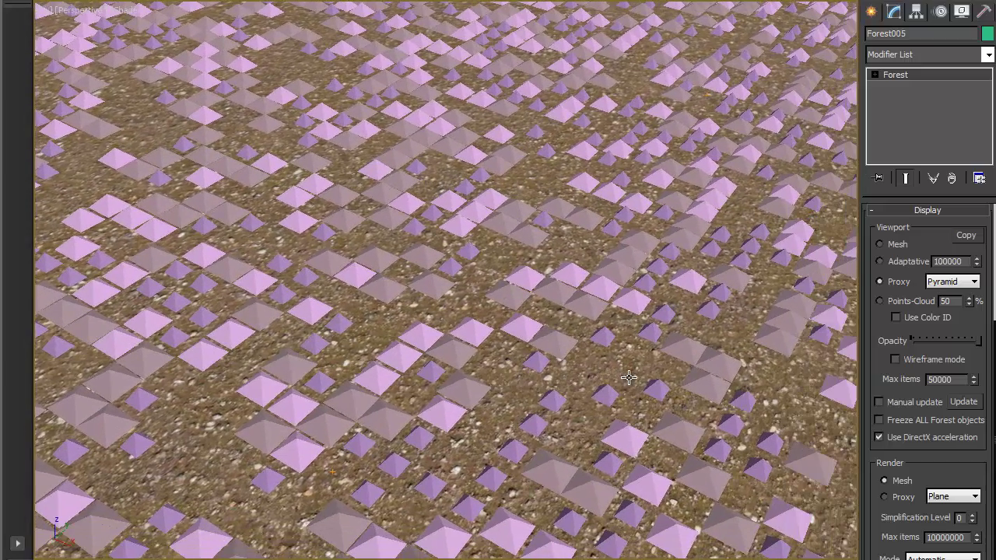
scroll(625, 374, up, 3)
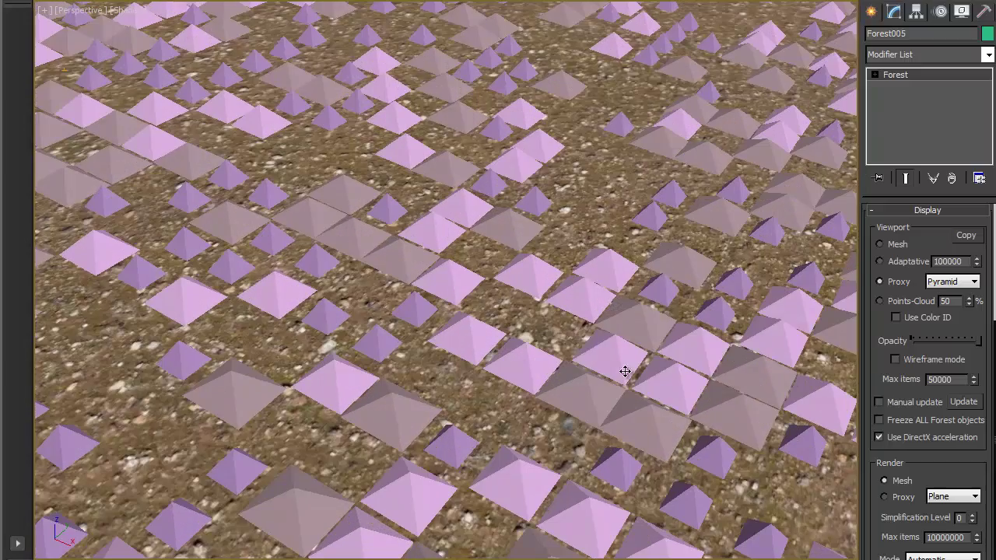
Step: Set the forest's Y rotation range in its transform settings from -5 to 5 degrees
click(931, 213)
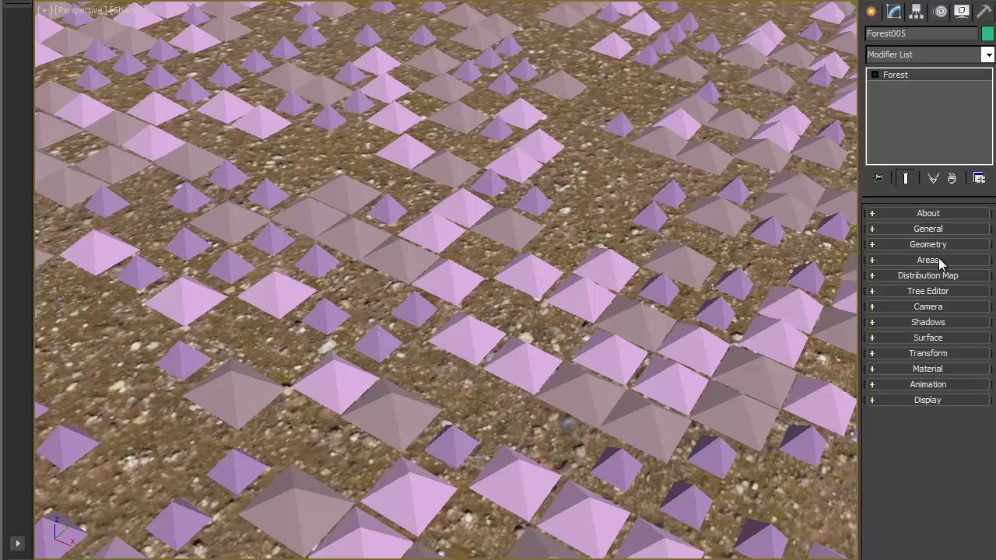
click(936, 354)
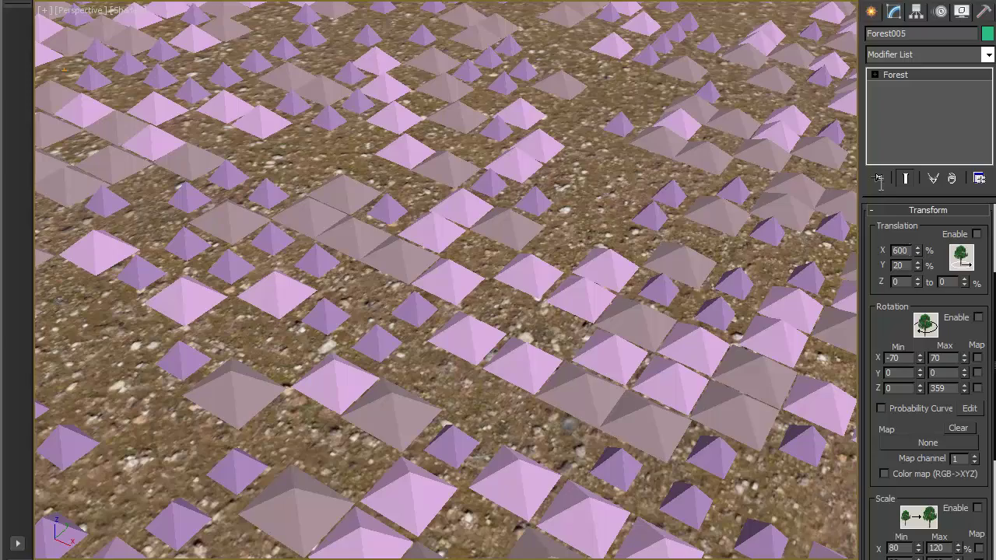
middle_drag(682, 193, 699, 199)
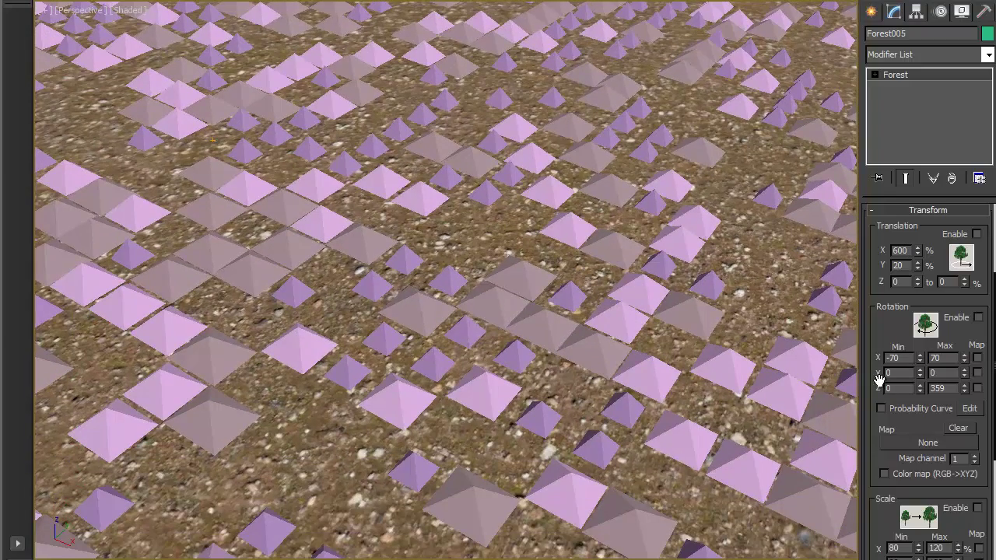
click(582, 520)
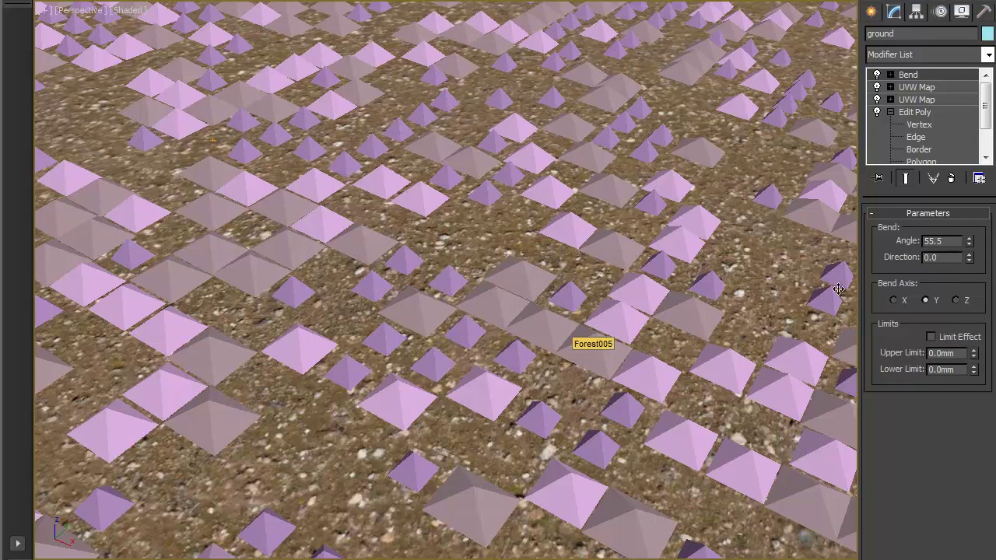
click(569, 350)
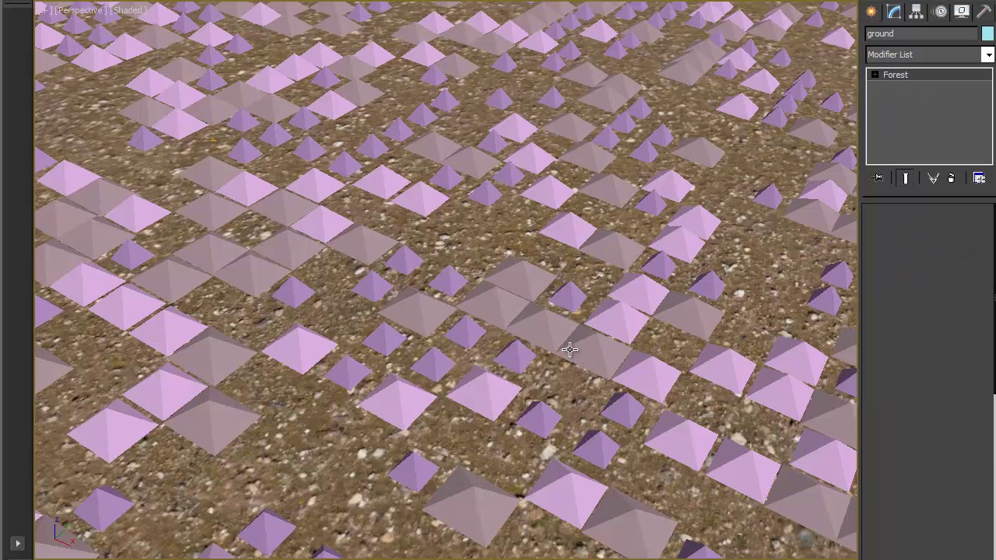
Step: Enable random scaling for the forest's items in its transform settings
scroll(919, 327, down, 3)
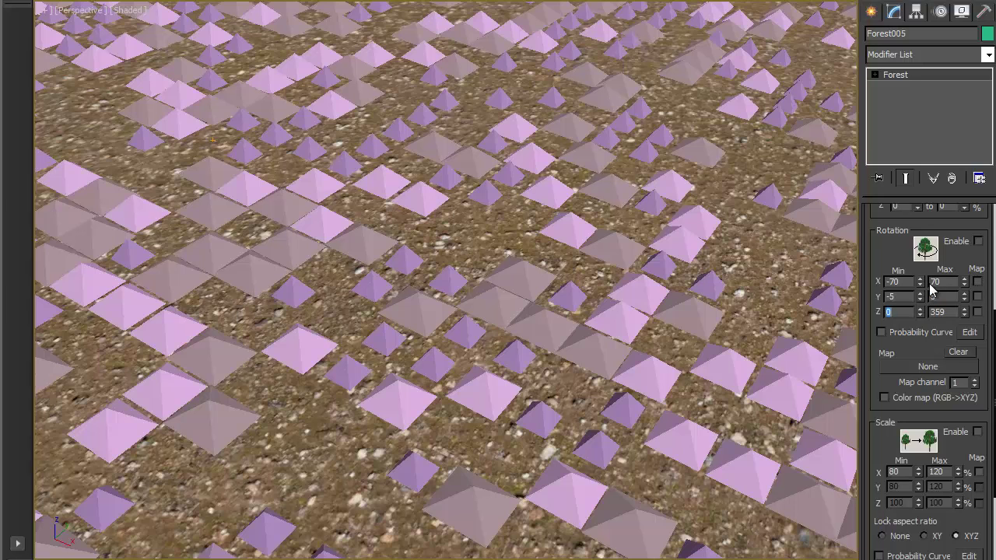
click(977, 432)
scroll(909, 389, up, 5)
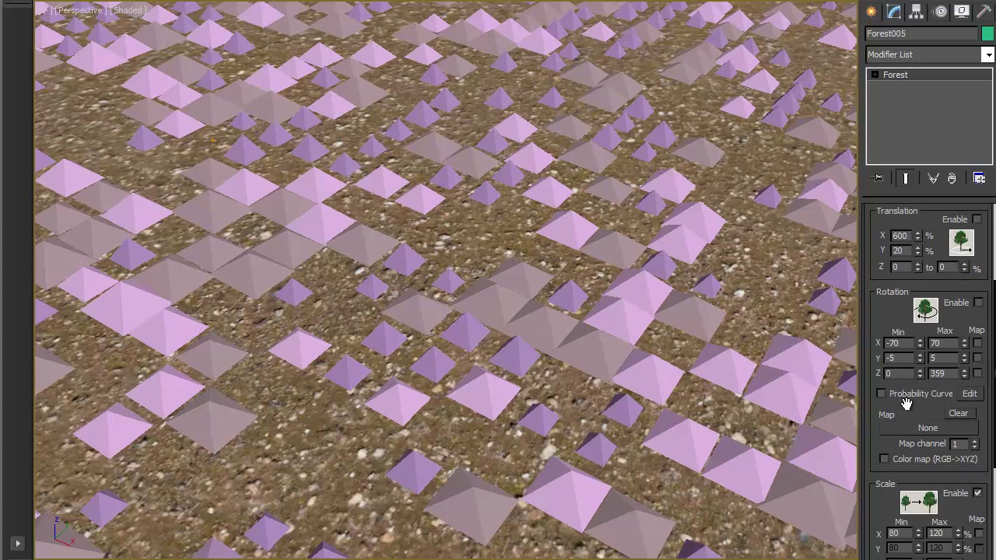
scroll(941, 412, up, 2)
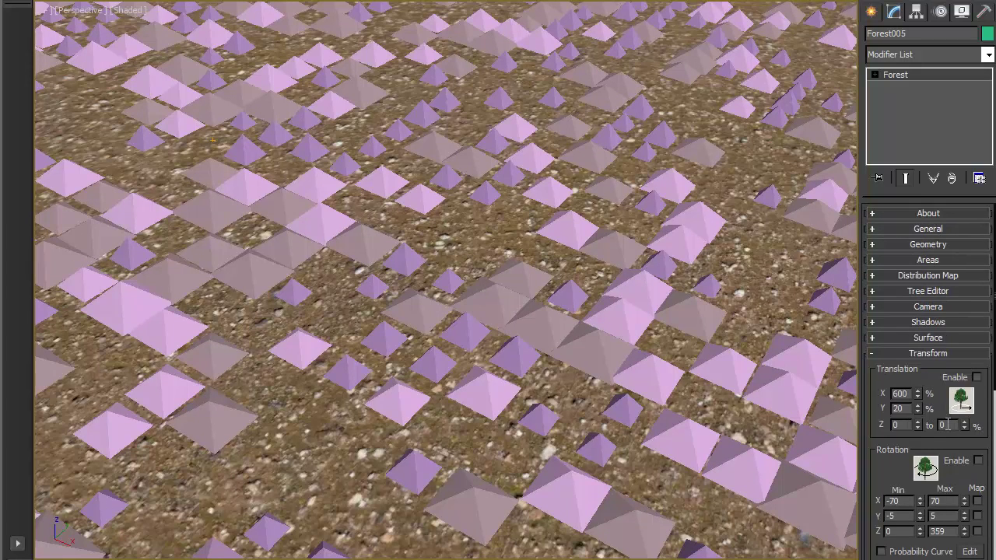
click(934, 355)
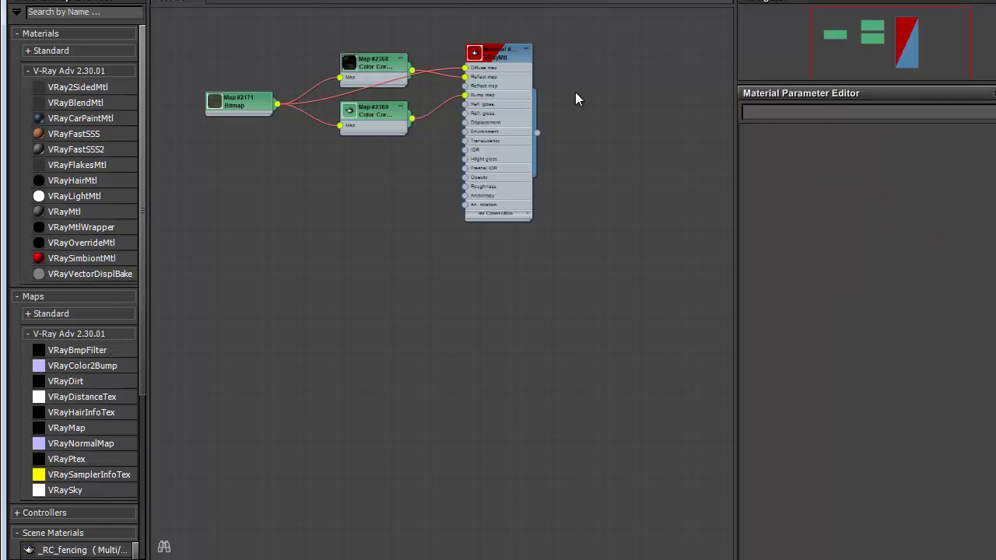
Step: Delete all nodes from the Slate Material Editor's View1
drag(560, 284, 230, 55)
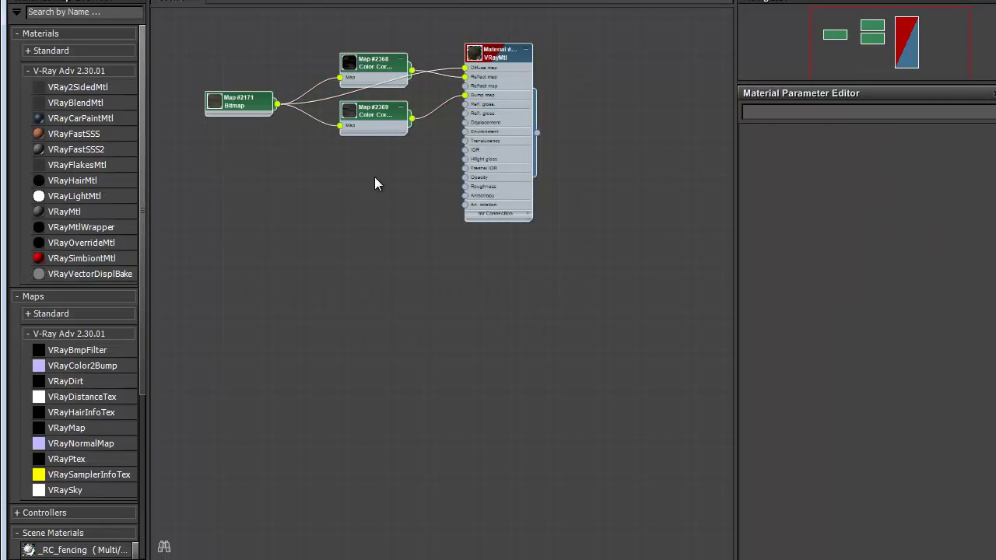
key(Delete)
right_click(354, 176)
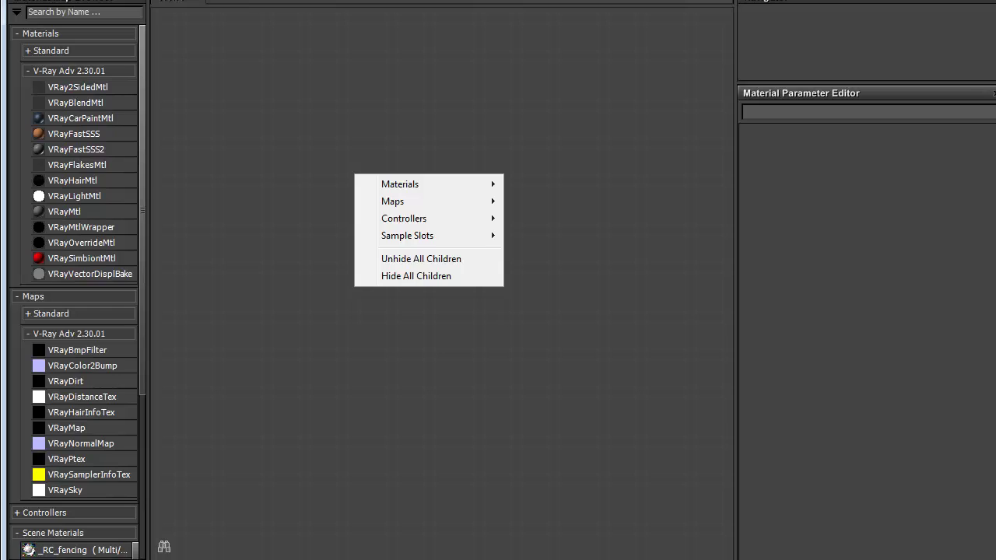
drag(366, 0, 366, 4)
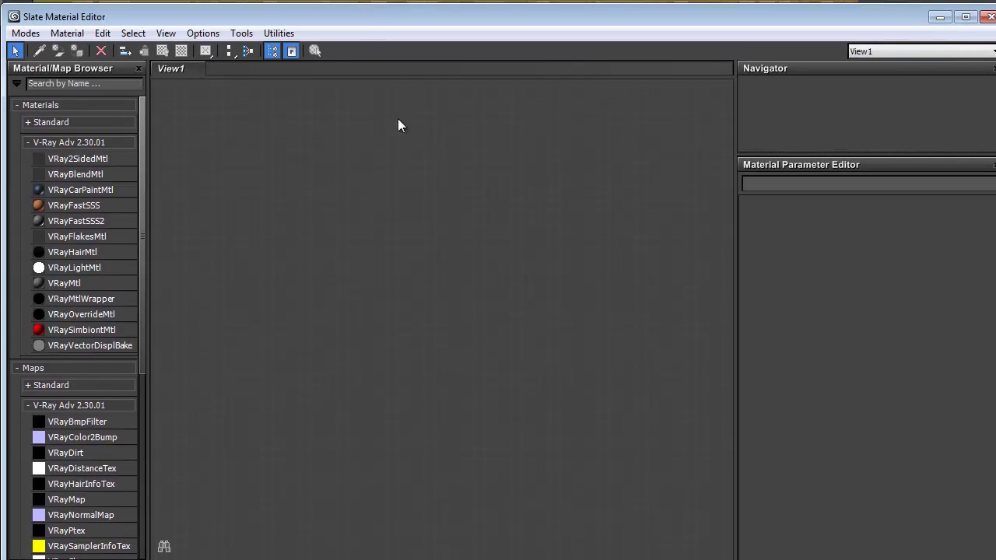
Step: Add a Gradient Ramp map to the empty material view and open its parameters beside the forest's settings
right_click(395, 163)
mouse_move(454, 193)
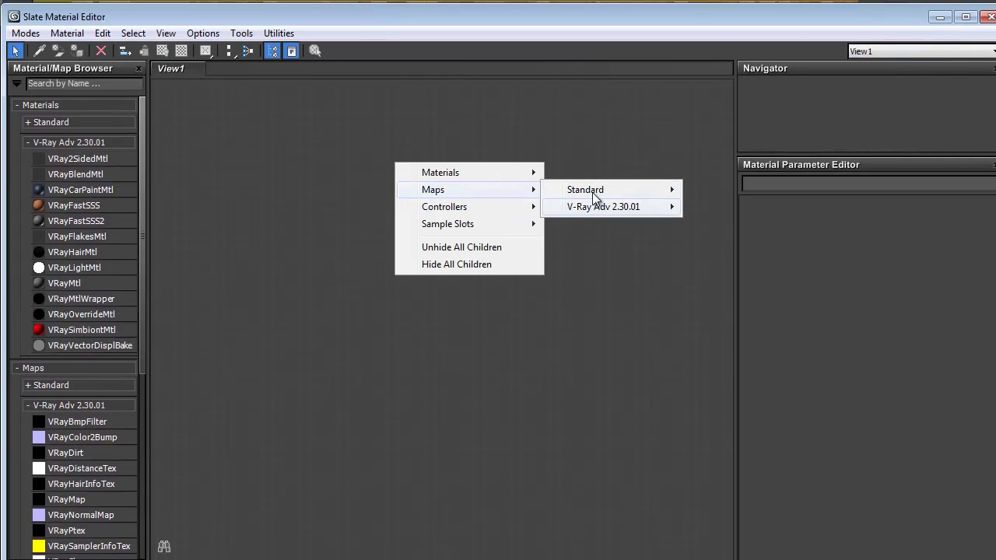
mouse_move(596, 192)
click(703, 205)
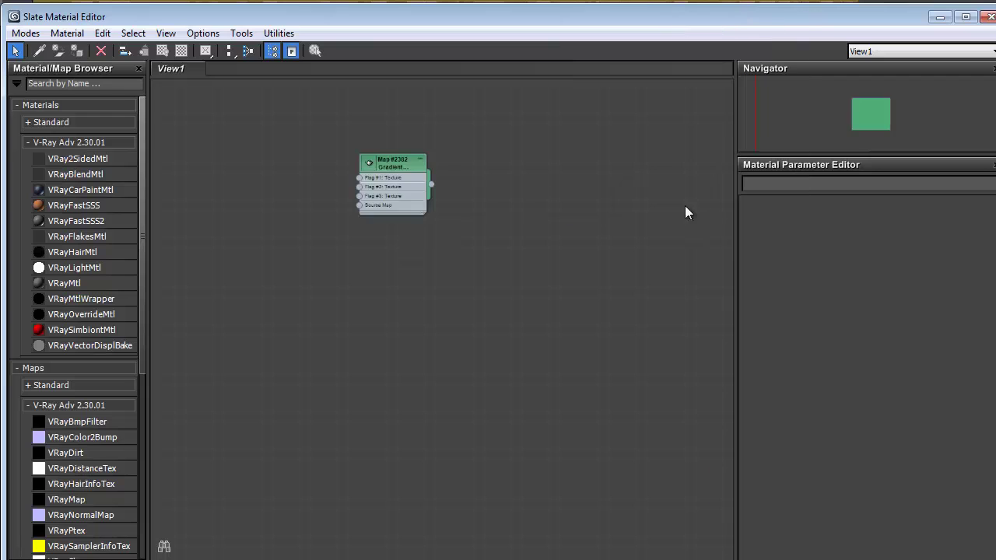
double_click(405, 168)
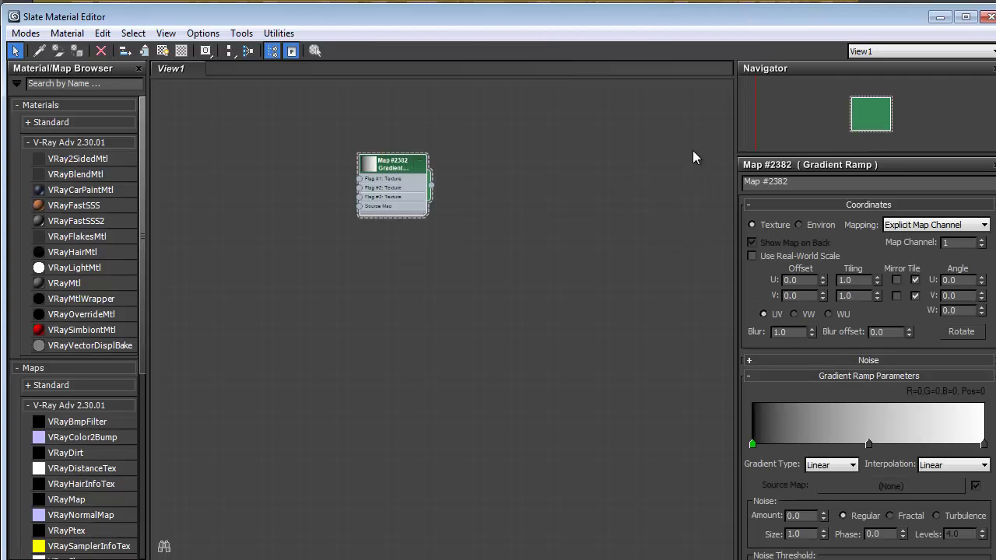
drag(633, 26, 400, 26)
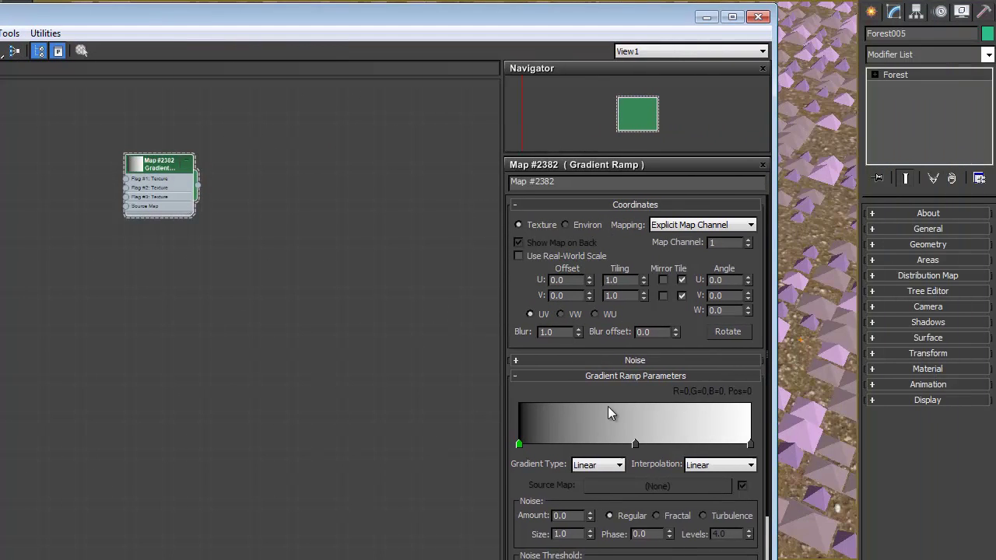
Step: Set the gradient ramp's type to 4 Corner and its middle flag to white (255, 255, 255)
scroll(606, 408, up, 4)
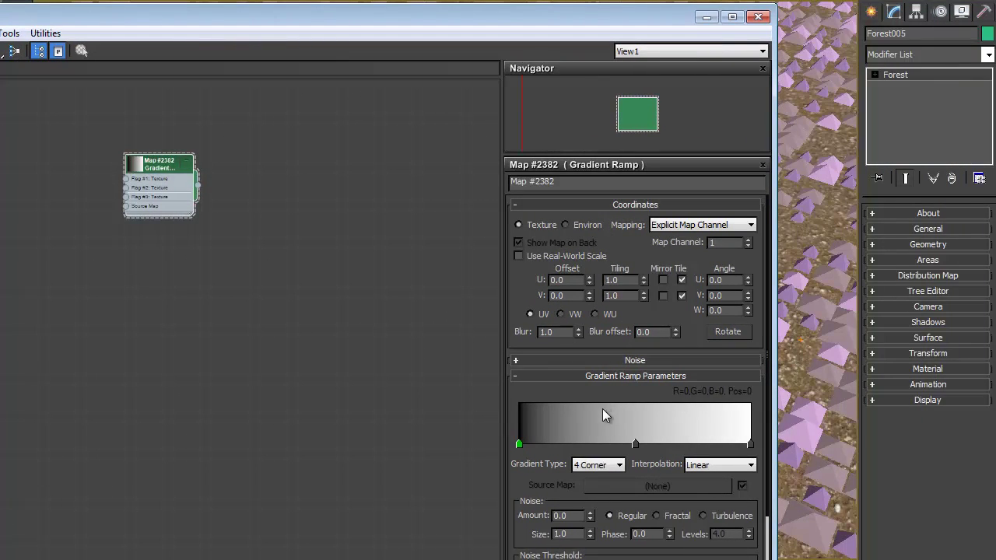
click(635, 443)
double_click(635, 444)
drag(457, 114, 457, 148)
click(567, 160)
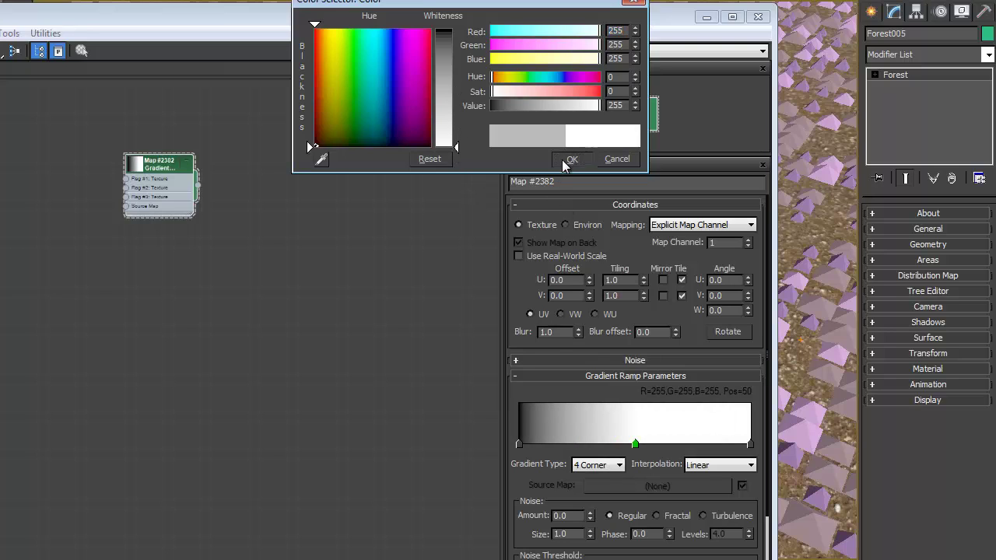
Step: Set the gradient ramp's interpolation to Solid and move the material editor clear of the forest's settings
click(732, 464)
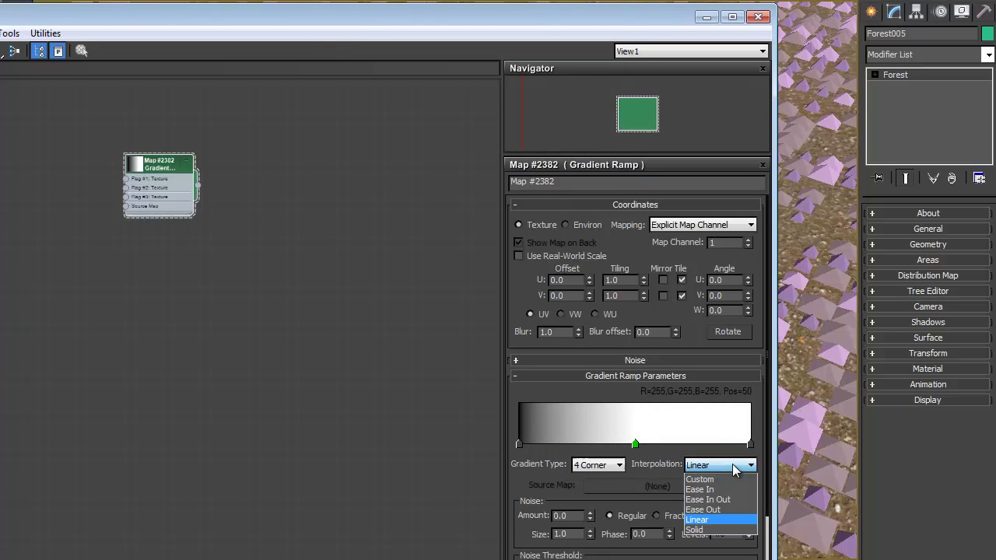
click(711, 530)
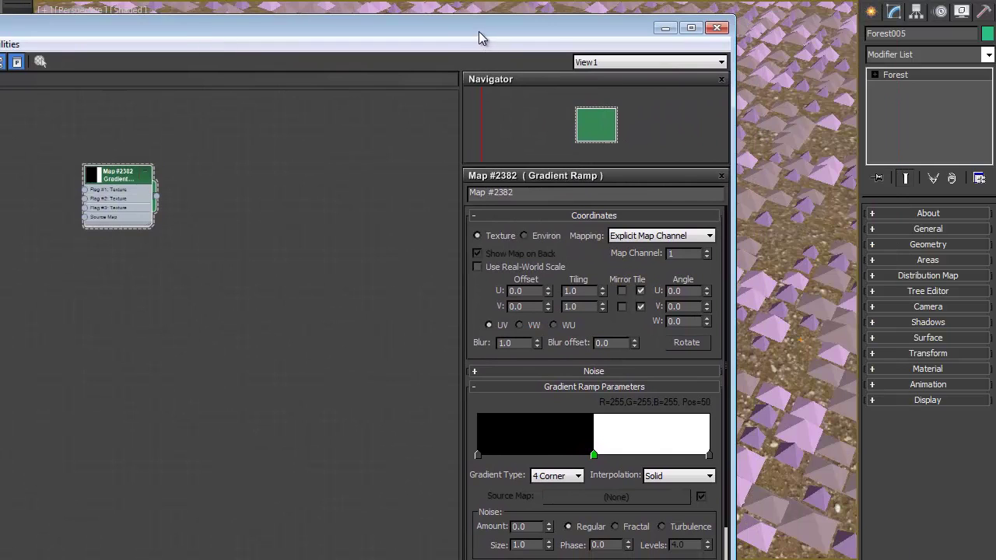
drag(478, 37, 411, 47)
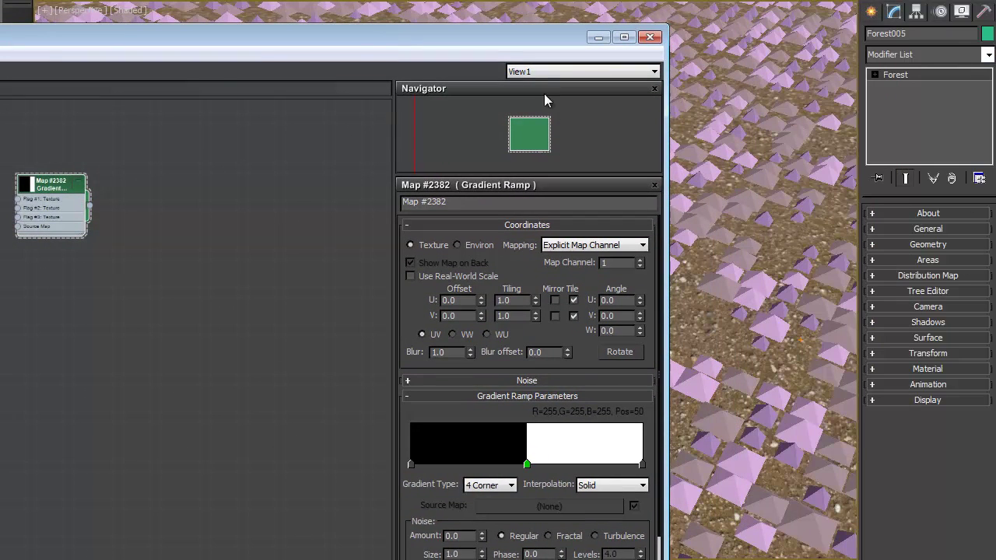
drag(508, 44, 505, 32)
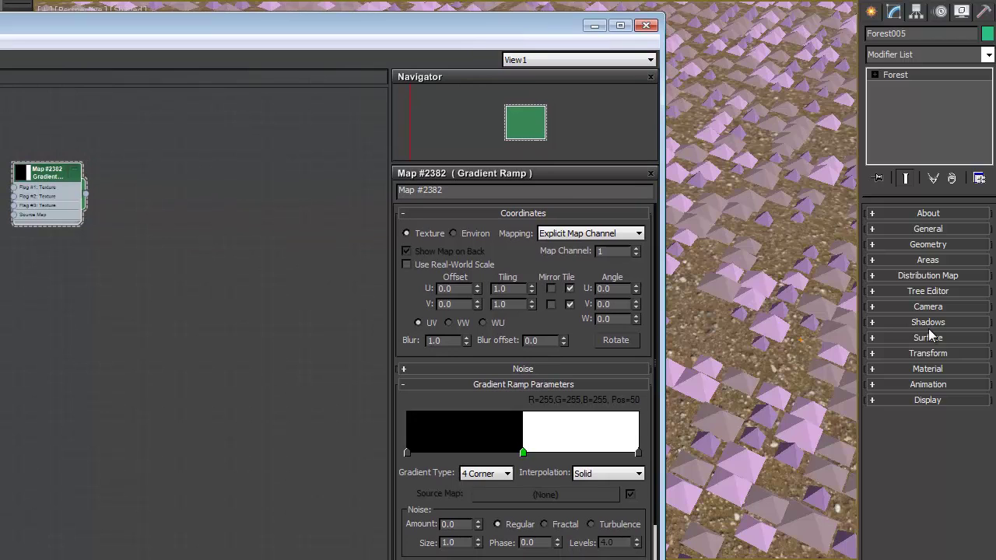
Step: Enable random rotation for the forest's items, turn on mapping for X, and assign the Gradient Ramp as an instanced rotation map
click(922, 356)
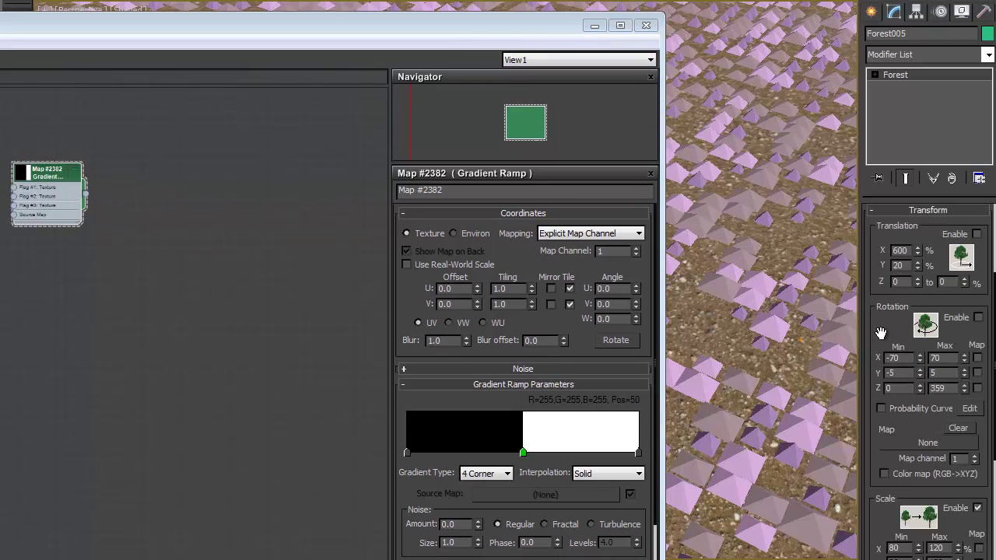
scroll(943, 304, down, 1)
click(977, 300)
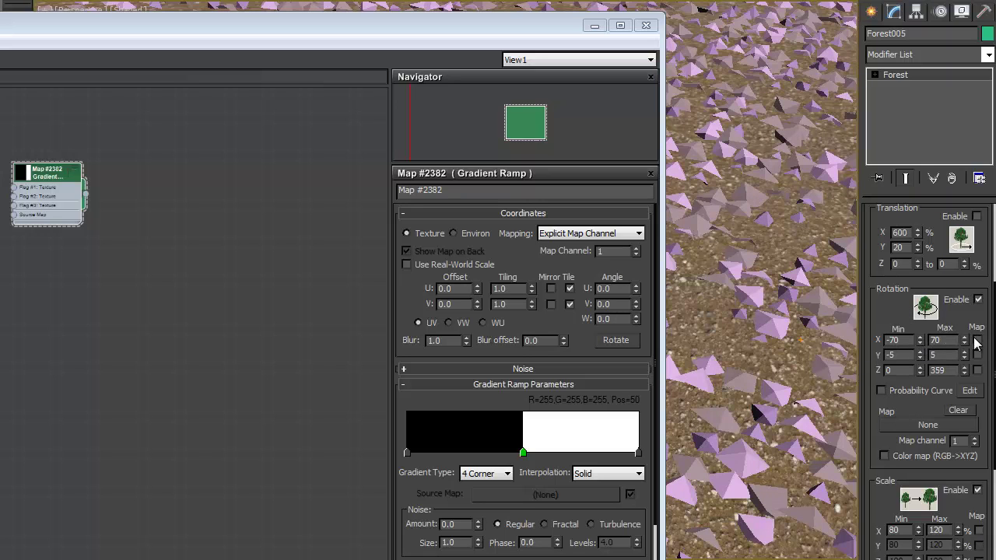
click(978, 341)
drag(87, 195, 926, 428)
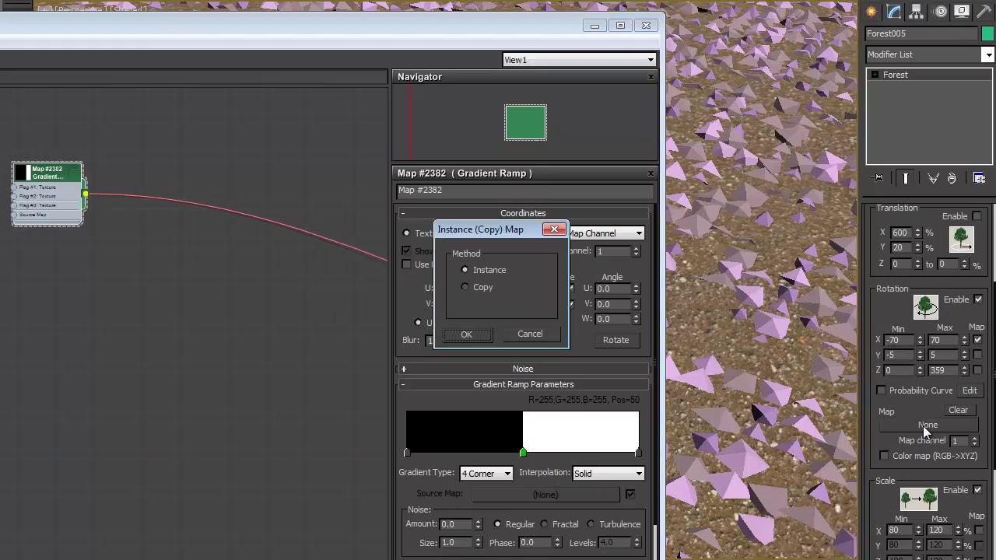
click(467, 335)
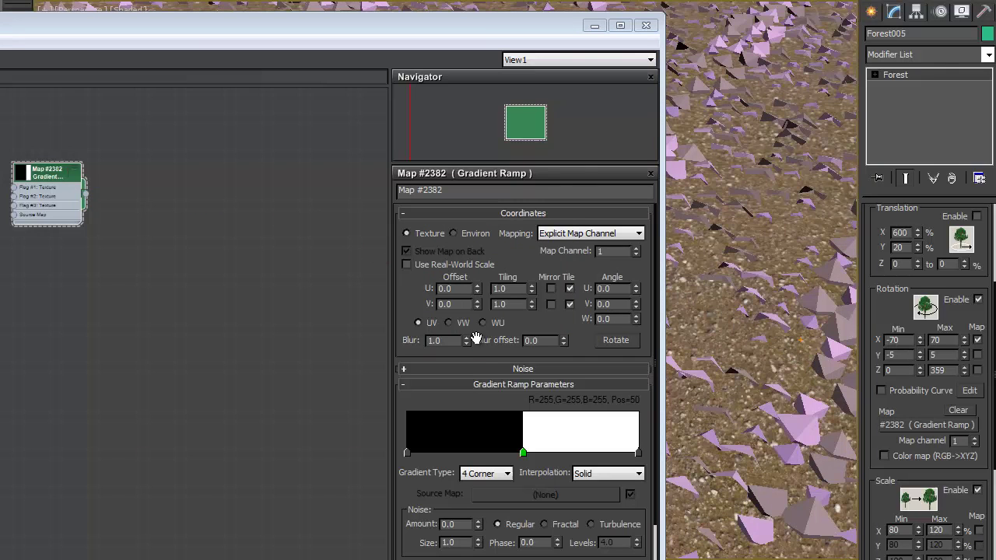
Step: Move the material editor out of the way and examine the grass items' rotation pattern across the field, both close up and from afar
drag(476, 23, 196, 378)
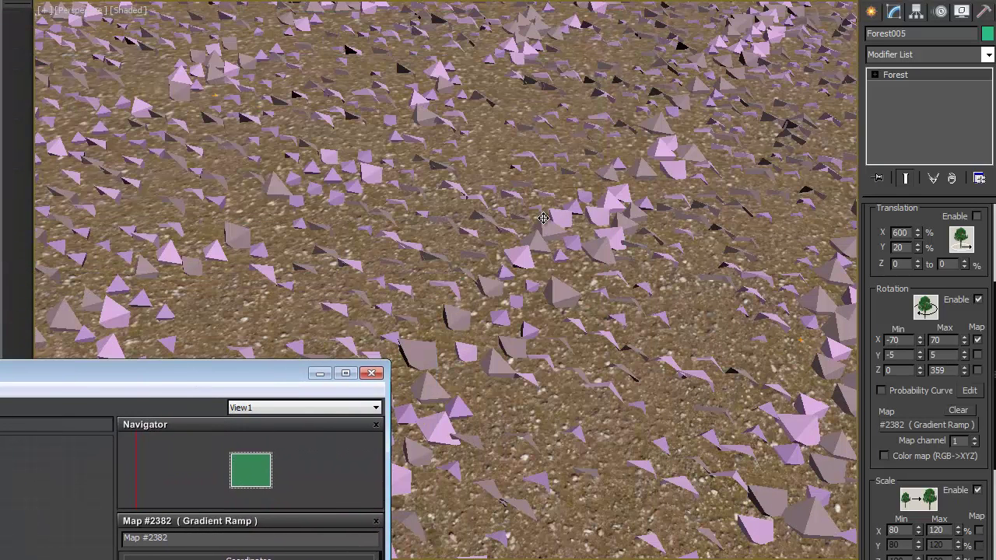
right_click(585, 243)
scroll(453, 194, down, 3)
middle_drag(455, 199, 506, 231)
scroll(510, 237, up, 3)
scroll(511, 237, down, 5)
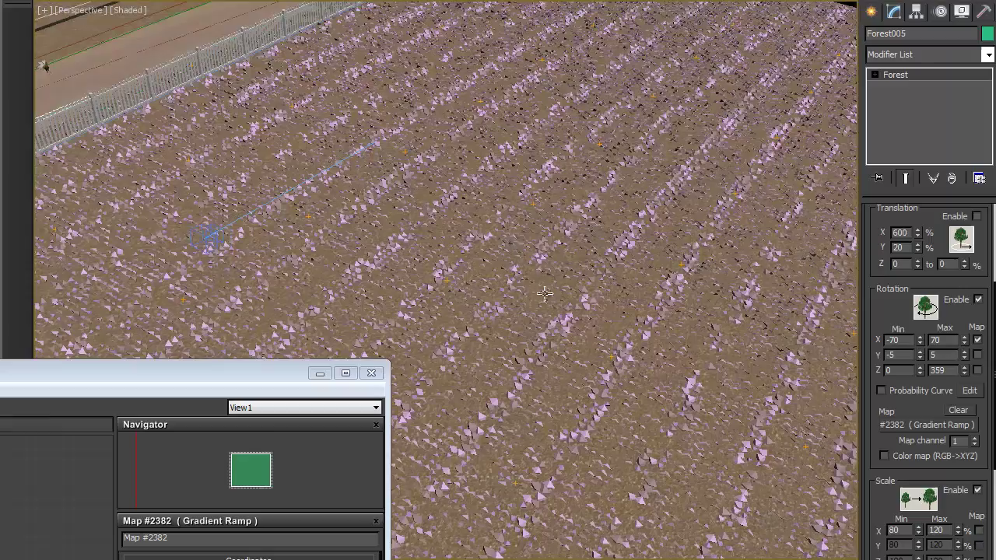
scroll(544, 292, up, 5)
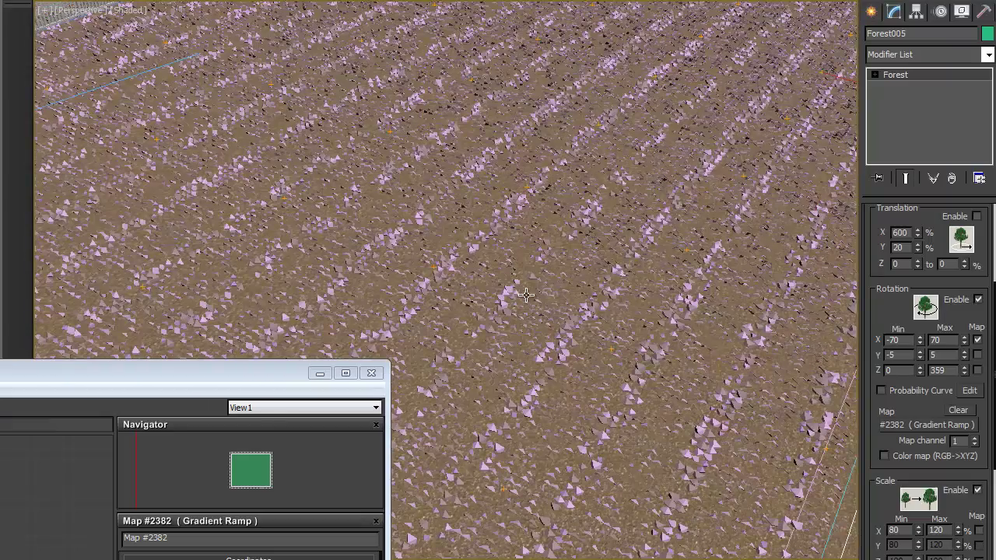
scroll(514, 289, up, 5)
middle_drag(487, 275, 577, 284)
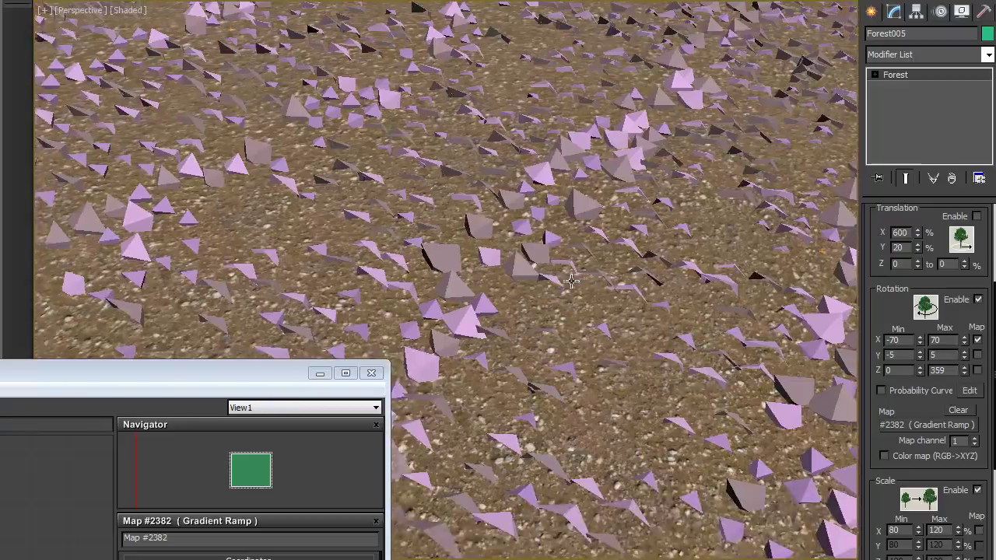
Step: Set the forest's rotation map channel to 2 and check the stripes across the lawn
drag(894, 405, 880, 357)
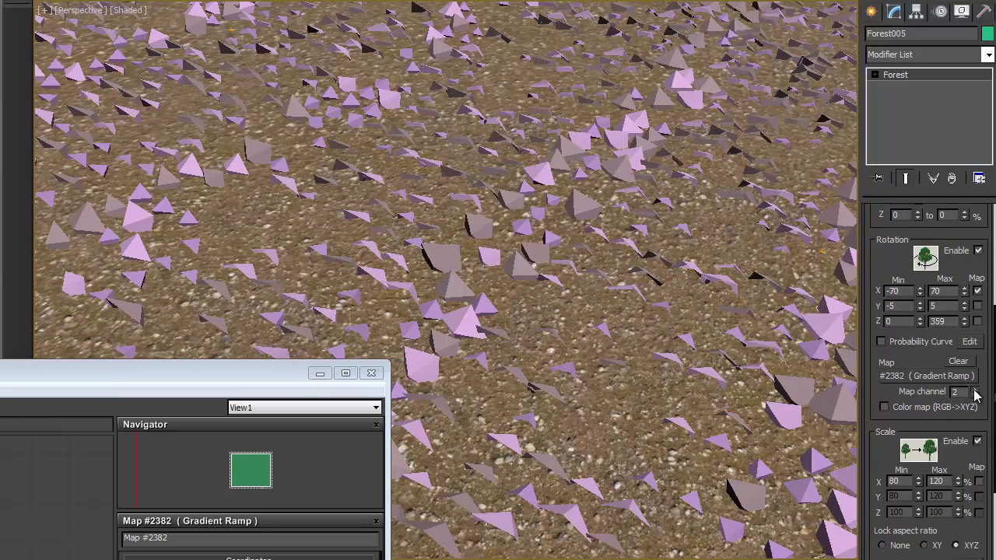
scroll(543, 190, down, 3)
middle_drag(543, 190, 640, 262)
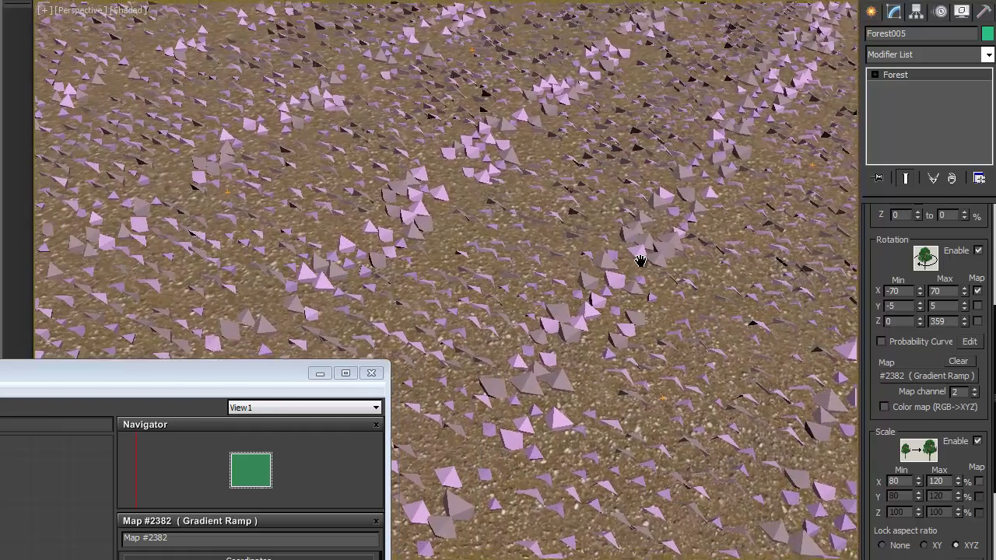
scroll(640, 261, down, 1)
scroll(640, 260, down, 3)
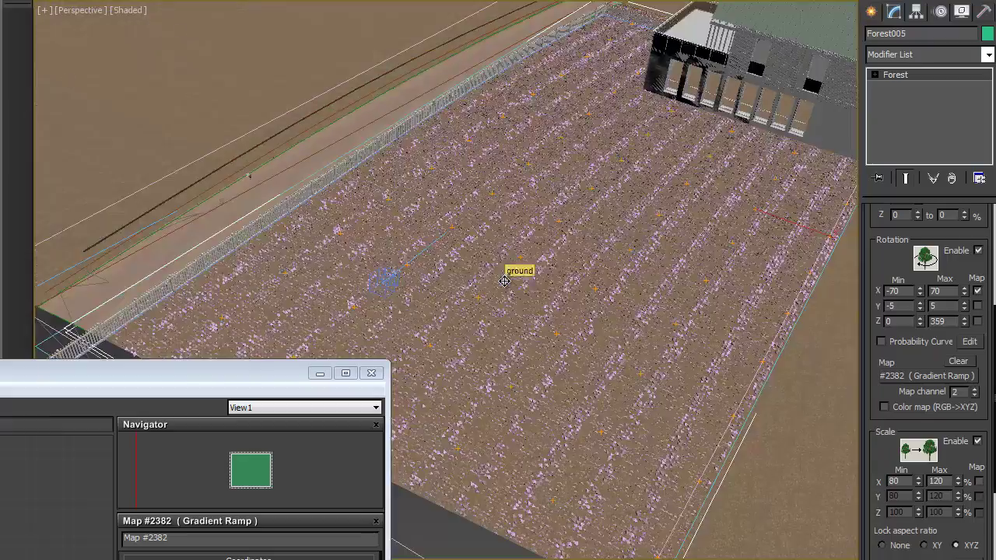
scroll(538, 264, down, 2)
alt+middle_drag(538, 265, 599, 270)
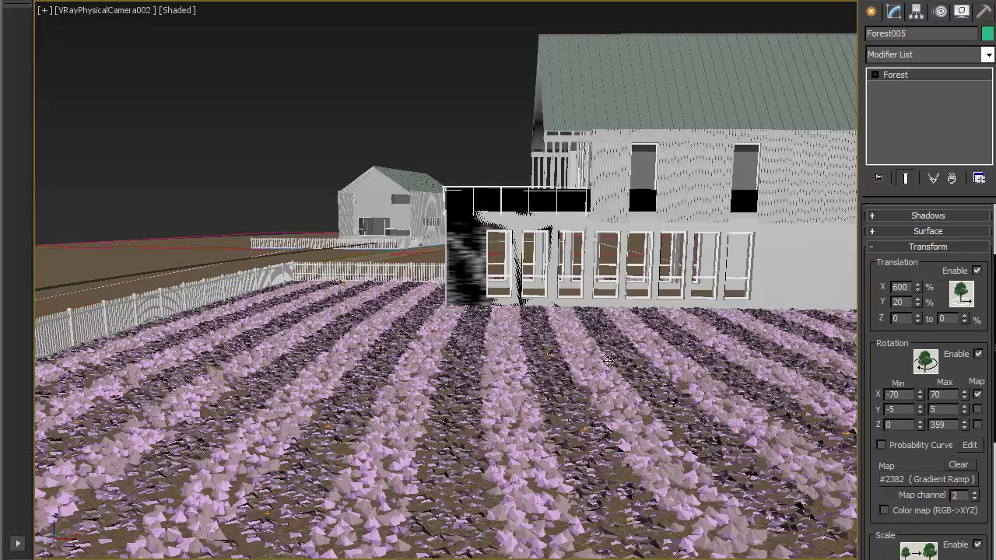
Step: Check the ground's upper UVW Map modifier for its tiling and map channel, and compare them with the forest's rotation map settings
click(428, 257)
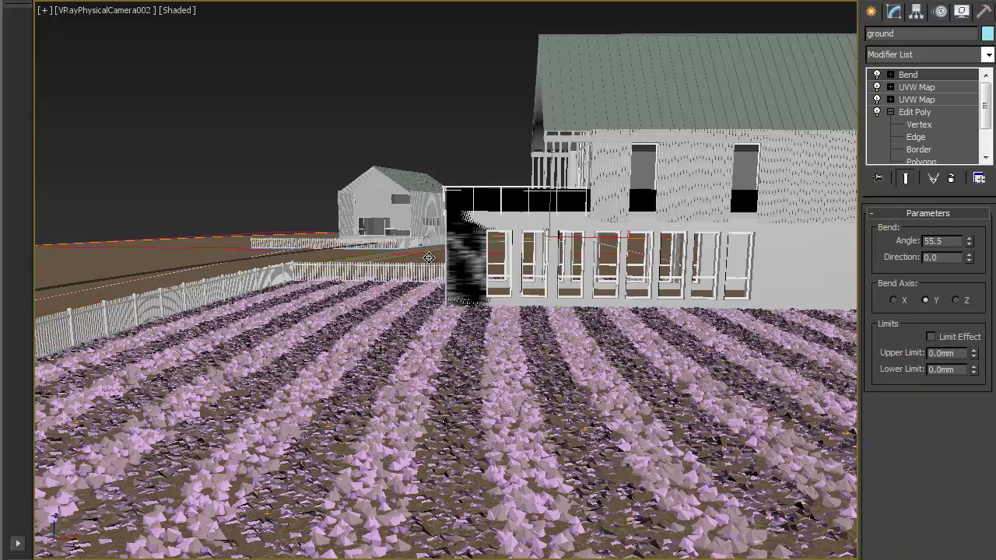
click(946, 89)
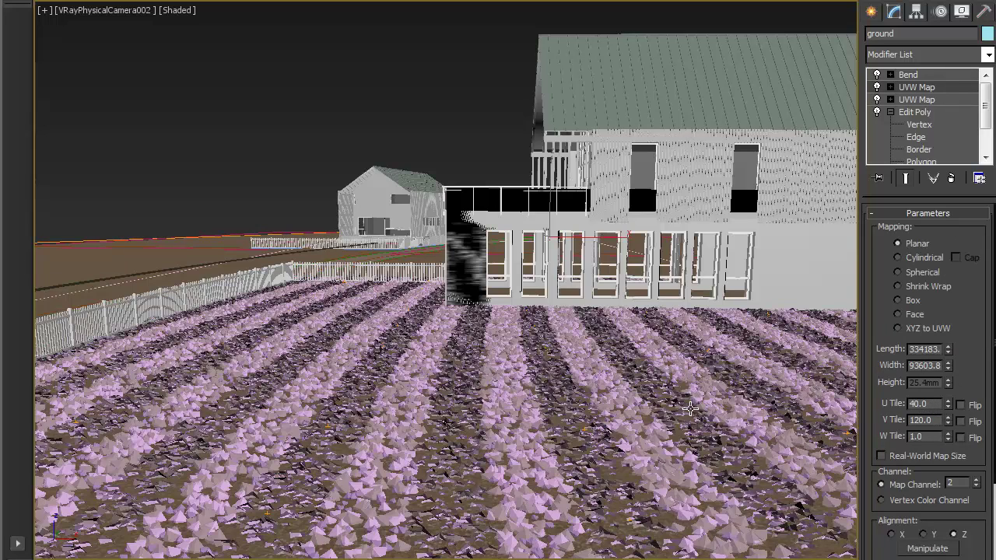
click(418, 360)
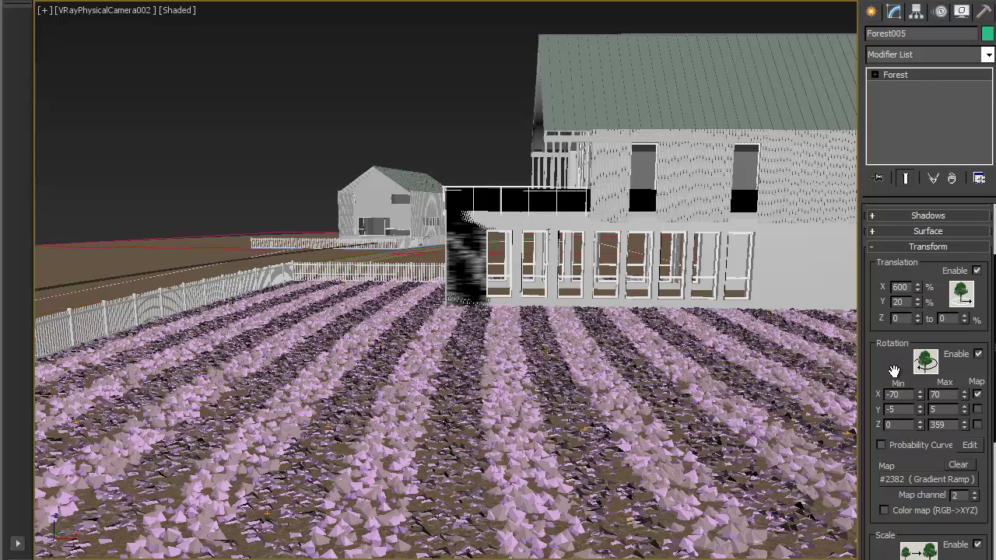
drag(893, 371, 889, 321)
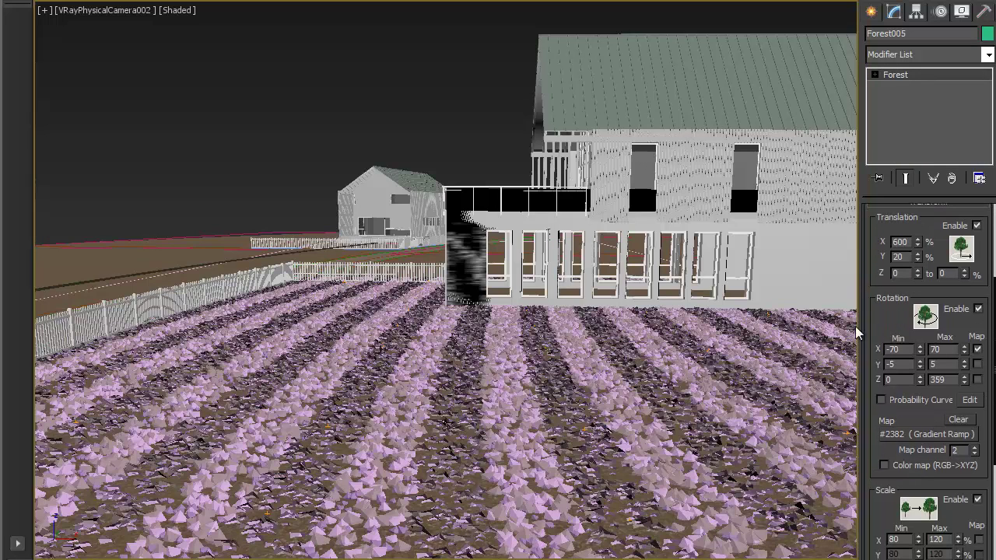
drag(892, 320, 874, 267)
drag(914, 371, 911, 436)
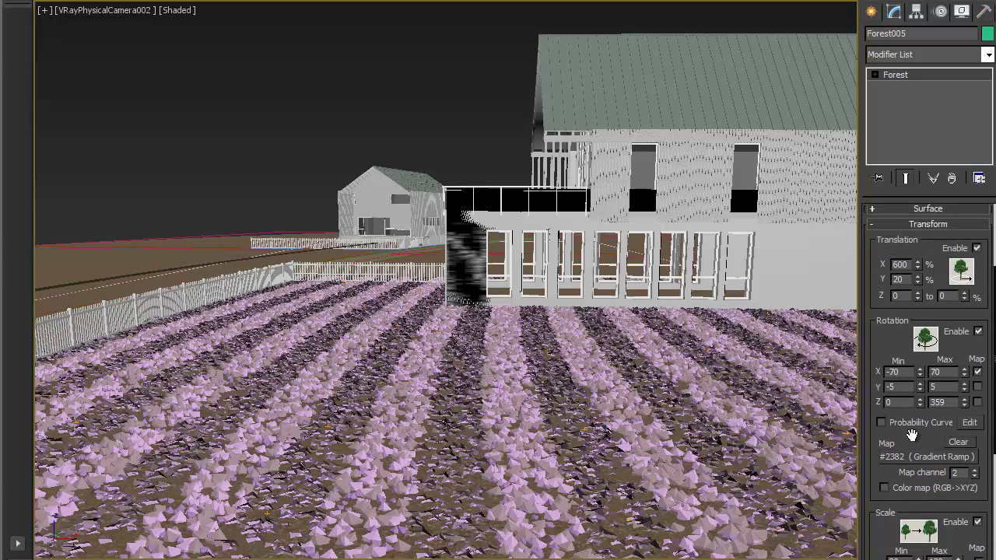
drag(884, 340, 884, 358)
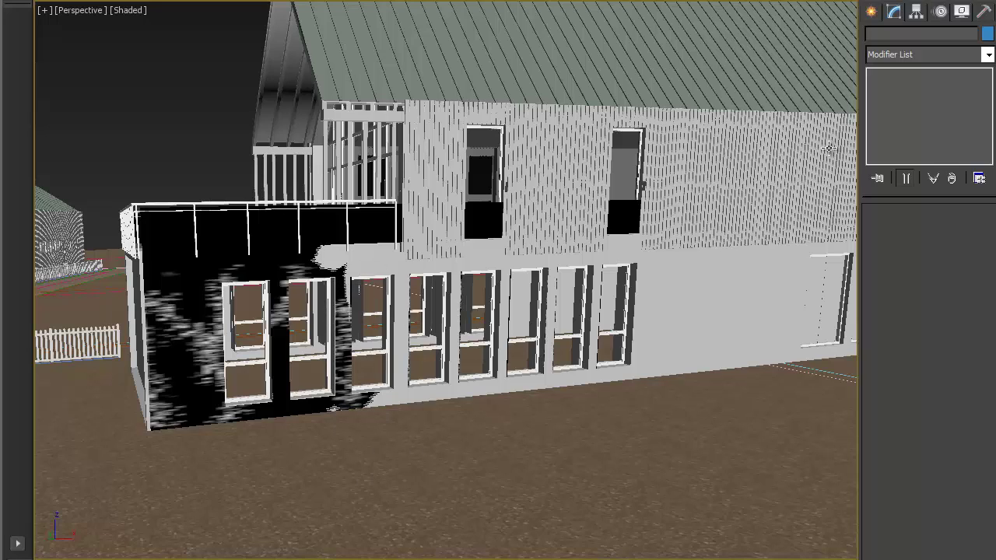
Step: Create a Forest Pro object that scatters over the Ivy Plane 1 surface on the barn wall
click(871, 14)
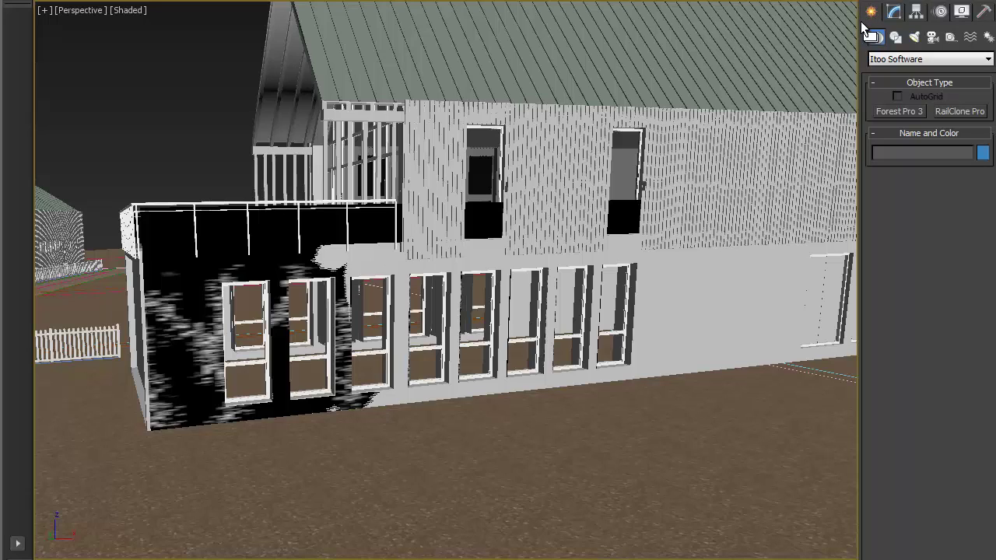
click(876, 37)
click(885, 113)
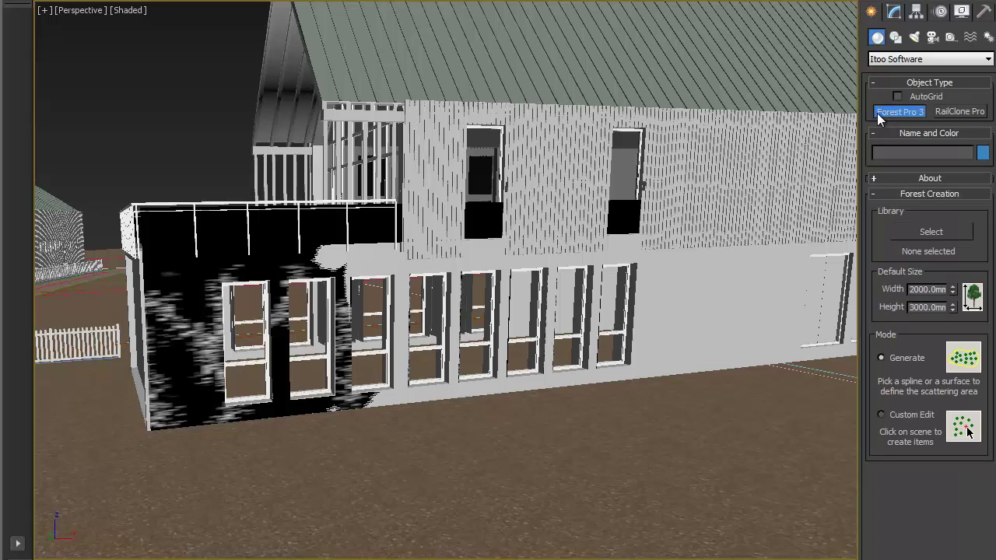
click(165, 277)
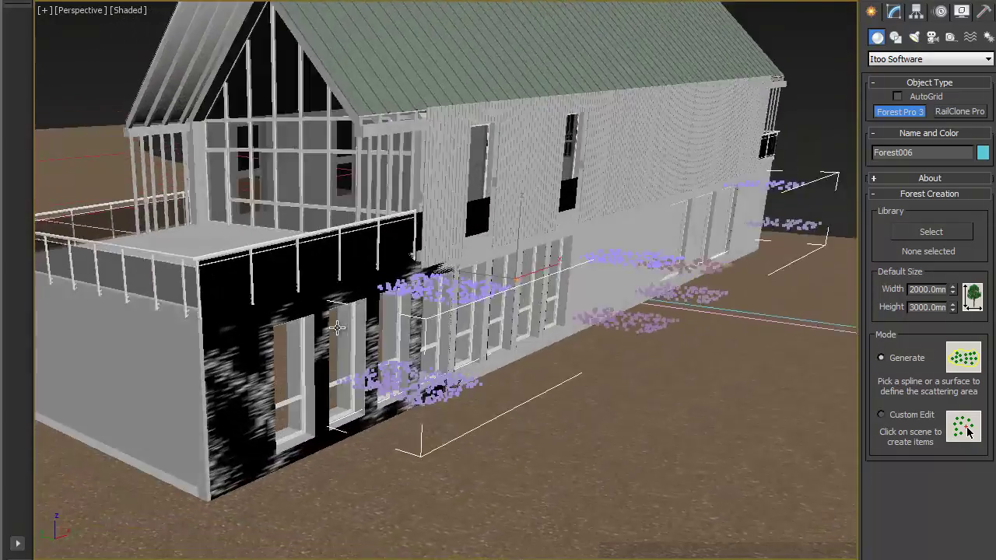
Step: Examine from several angles how the new forest's items are placed along the barn wall
alt+middle_drag(337, 327, 411, 325)
key(f)
scroll(313, 322, down, 5)
key(p)
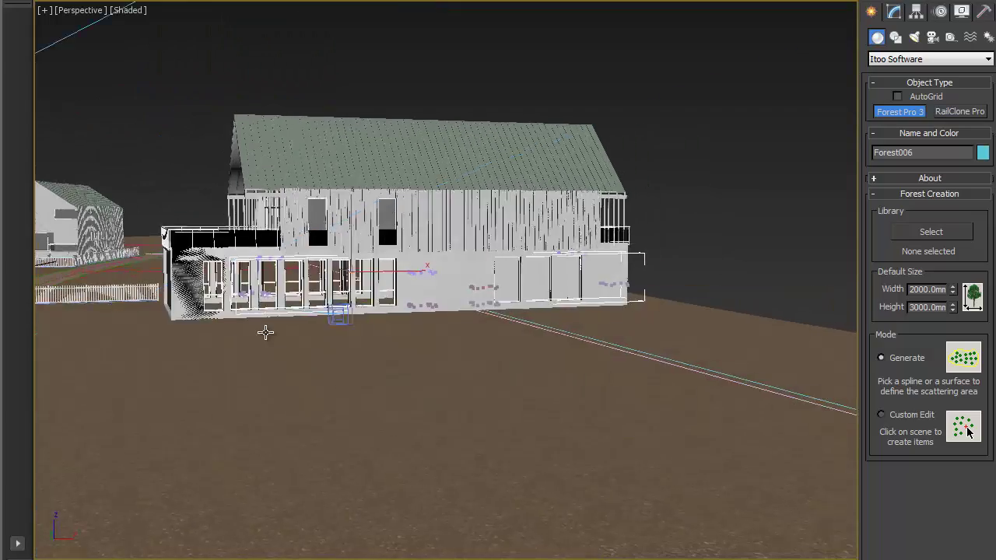
alt+middle_drag(266, 332, 289, 342)
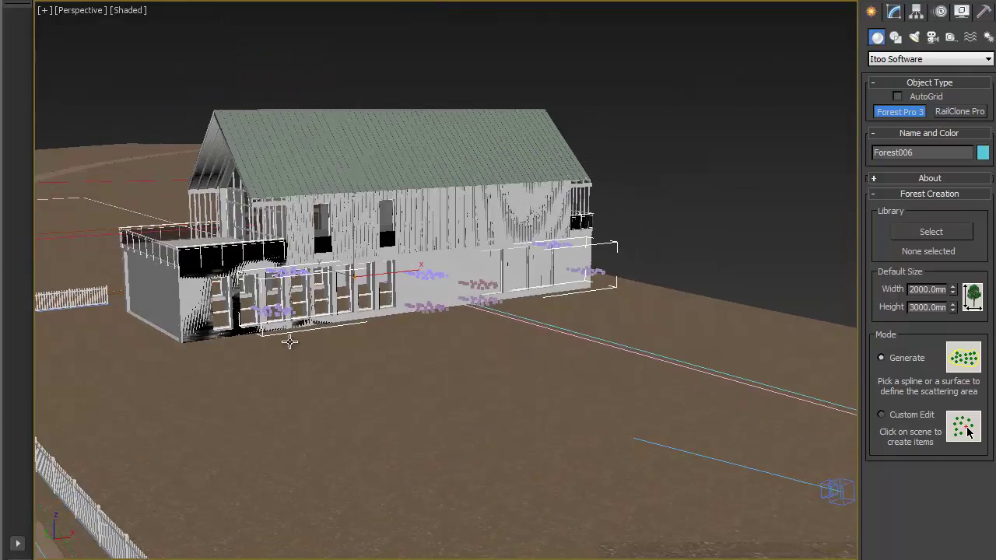
scroll(290, 311, up, 5)
middle_drag(309, 306, 561, 307)
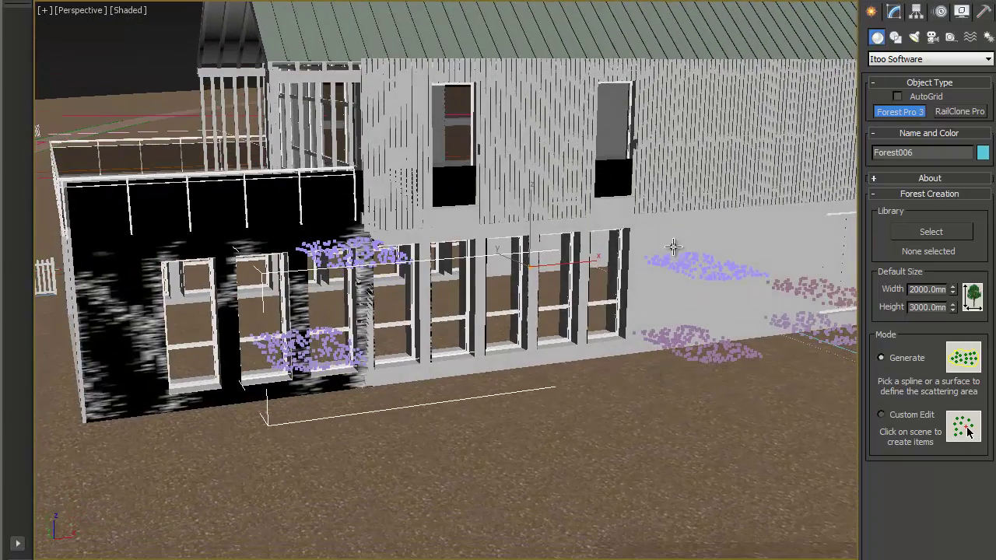
alt+middle_drag(651, 356, 747, 326)
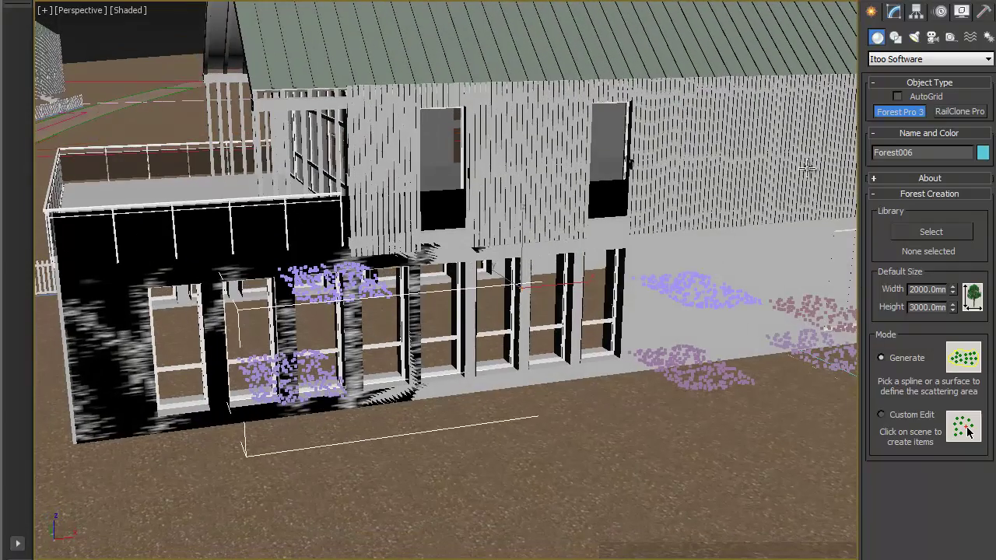
Step: Add ivy 1, ivy 2 and ivy 3 to the new forest's geometry list and remove the default item
click(895, 13)
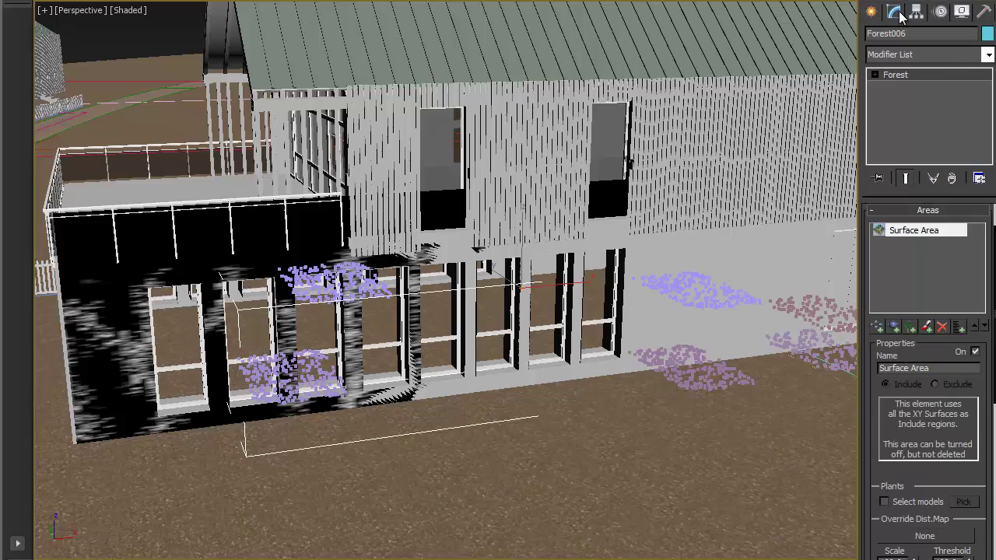
click(907, 217)
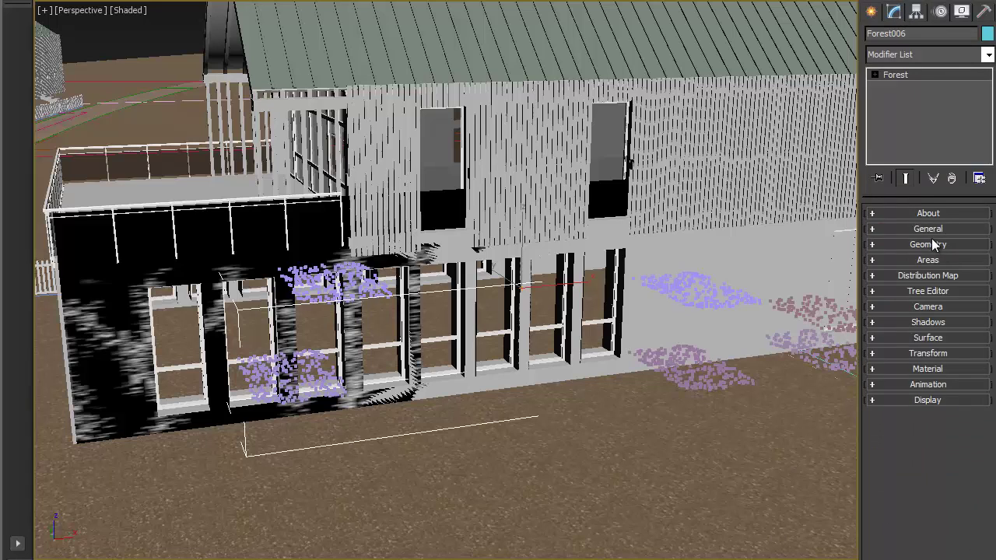
click(939, 247)
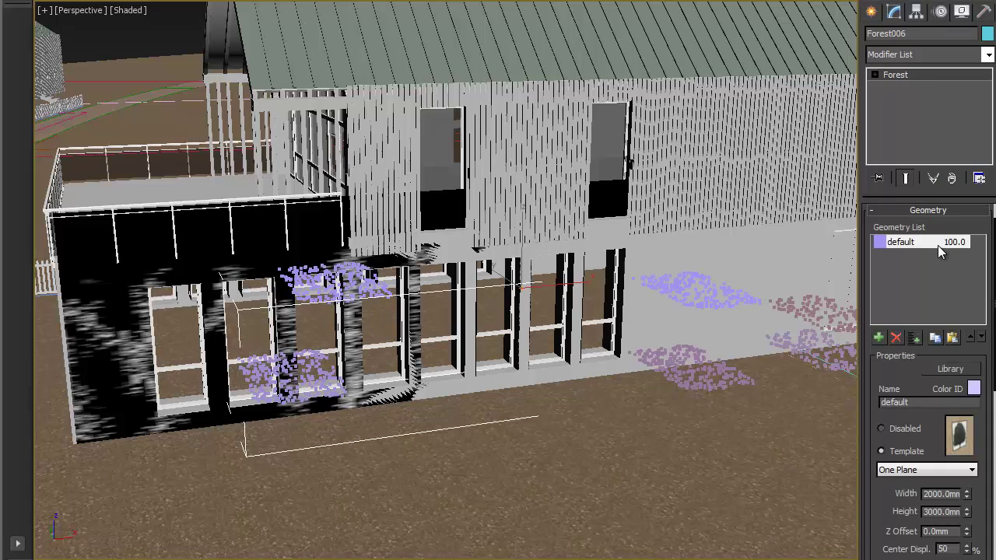
click(913, 339)
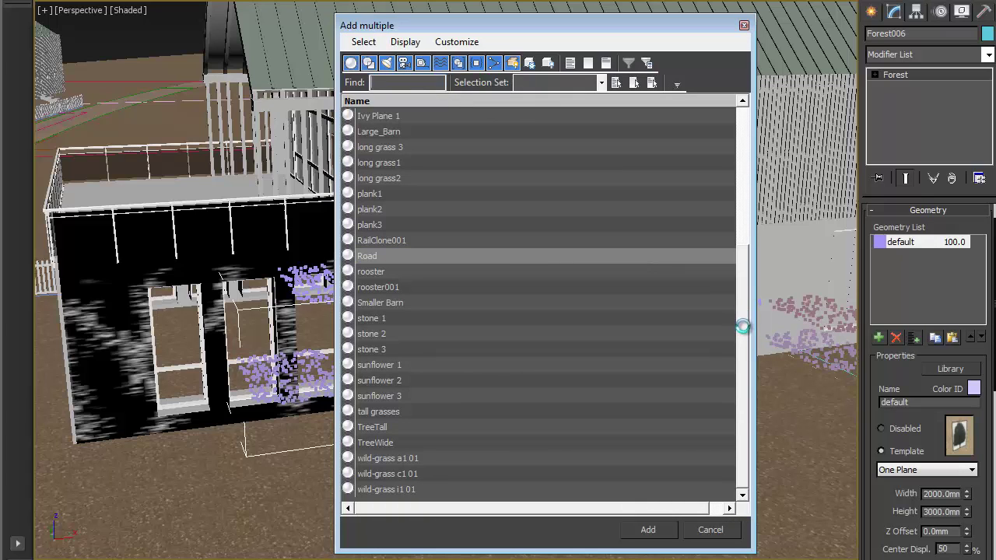
drag(745, 327, 752, 158)
ctrl+click(409, 289)
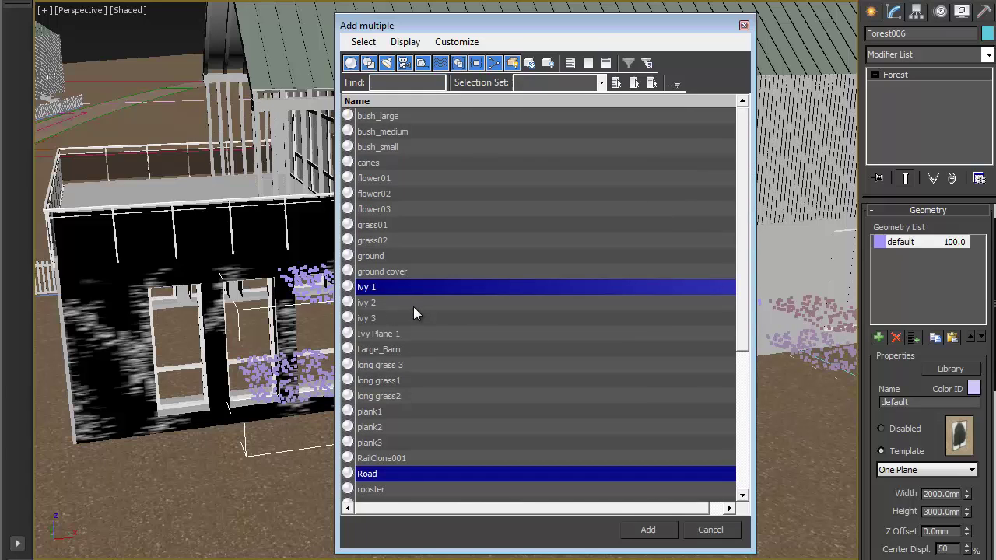
click(415, 303)
click(411, 290)
ctrl+click(410, 303)
ctrl+click(408, 315)
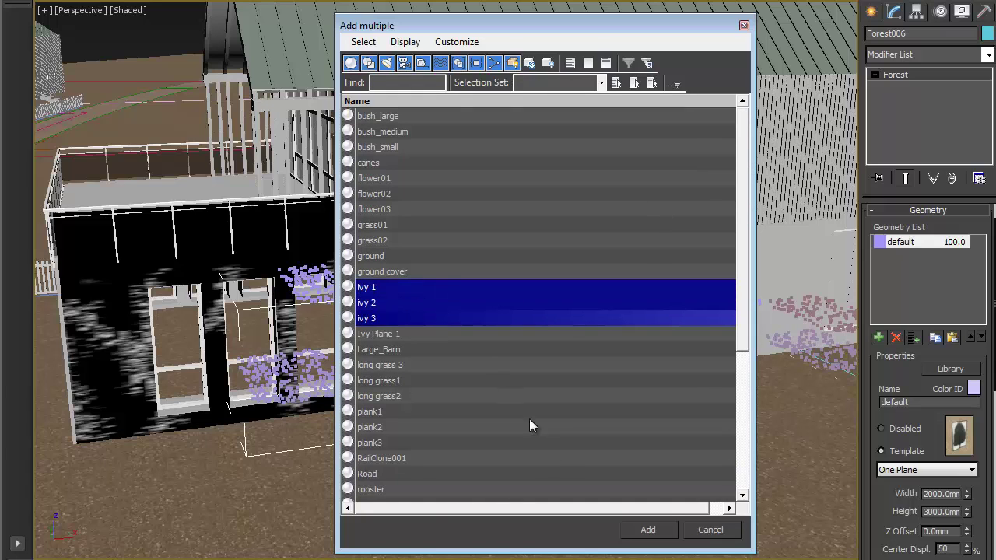
click(646, 530)
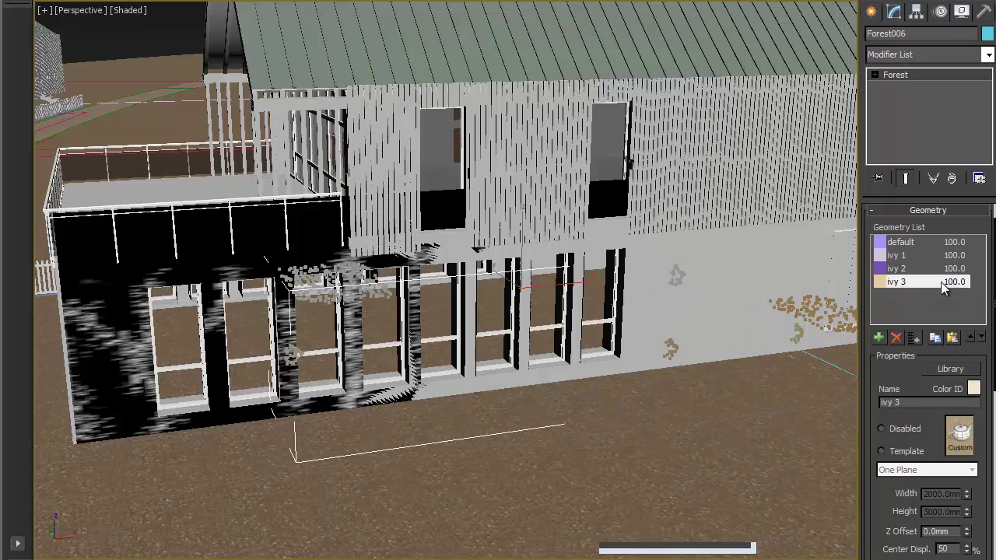
click(914, 246)
click(895, 337)
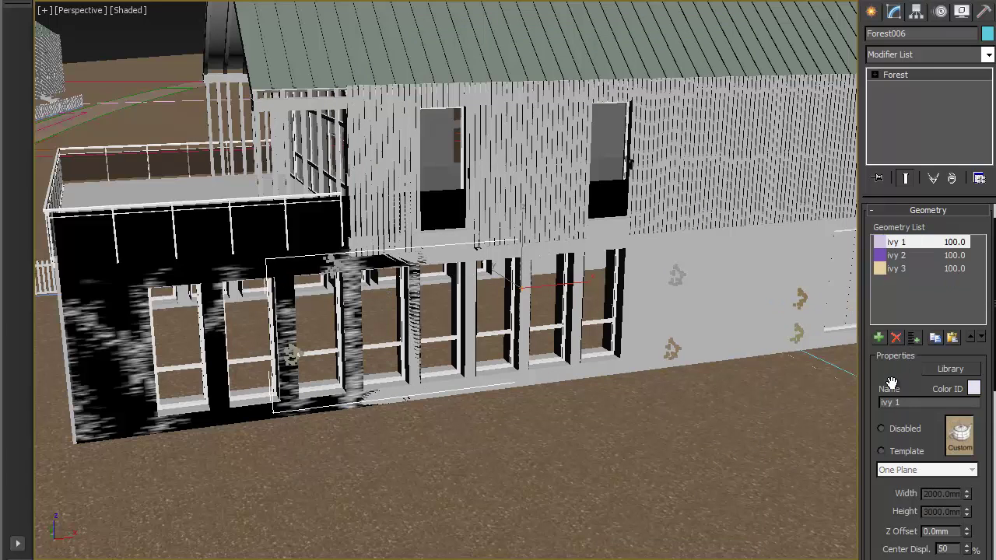
Step: Scale down the ivy geometry globally, trying 30% and settling on a global scale of 35%
drag(891, 384, 879, 309)
scroll(894, 401, down, 8)
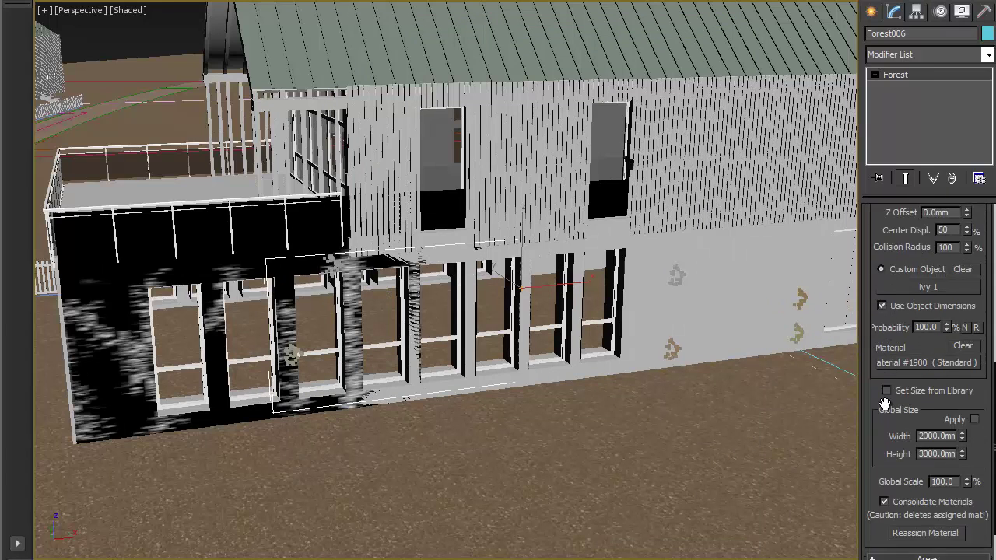
double_click(962, 412)
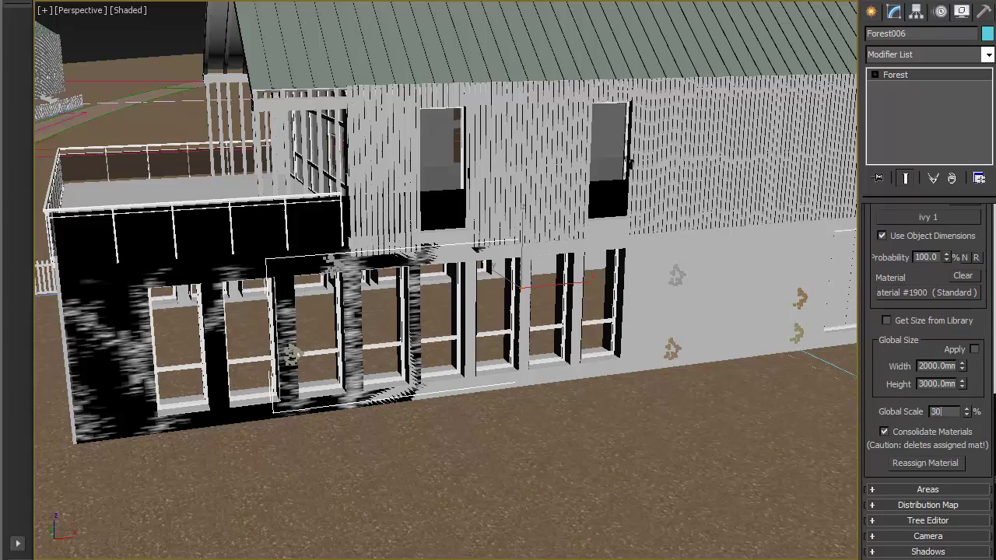
key(alt+Tab)
key(alt+Tab)
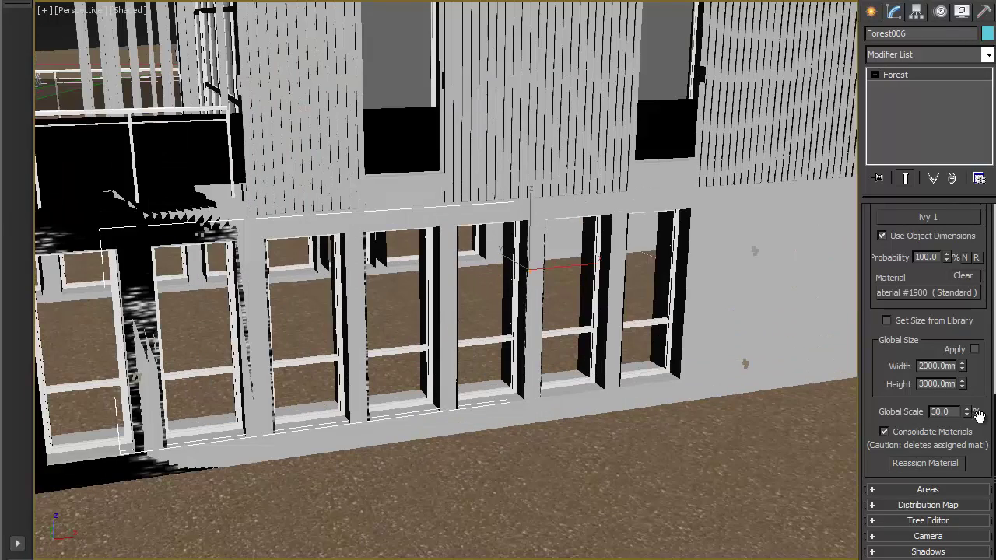
drag(977, 418, 976, 421)
middle_drag(817, 431, 704, 431)
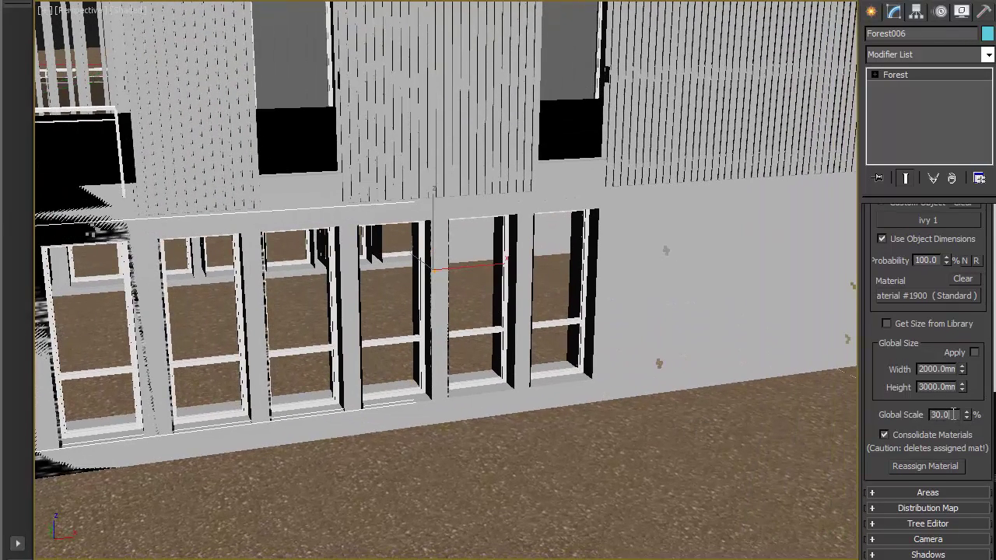
text(35)
key(Return)
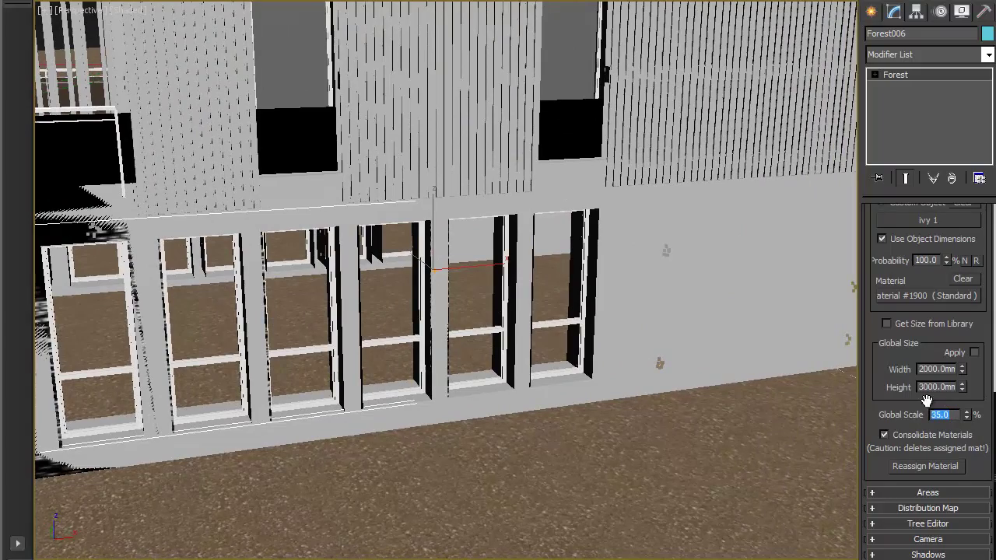
Step: Display the forest's ivy items as full meshes in the viewport, with a leaf on the wall in close view
middle_drag(746, 382, 624, 369)
scroll(738, 389, up, 2)
scroll(713, 413, up, 4)
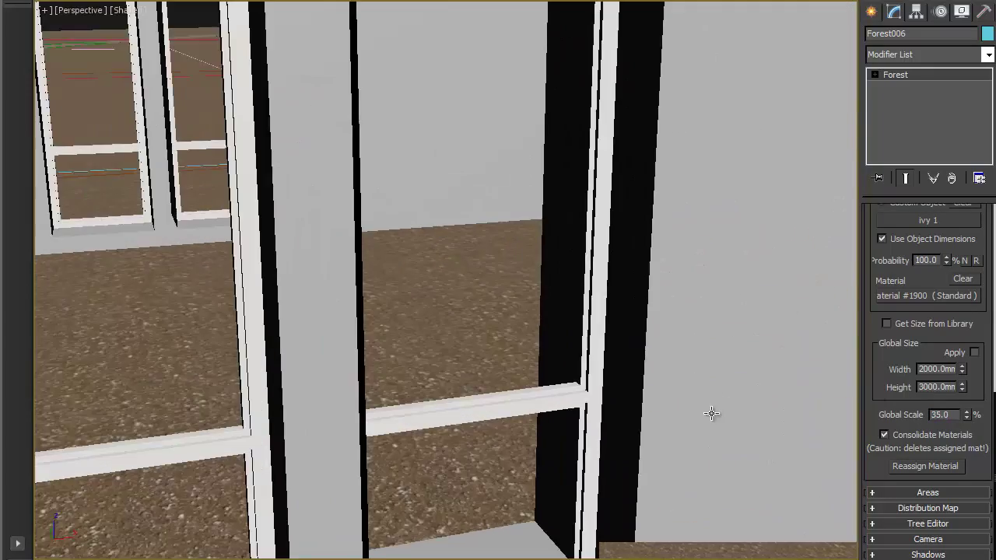
middle_drag(713, 414, 450, 214)
drag(862, 459, 855, 329)
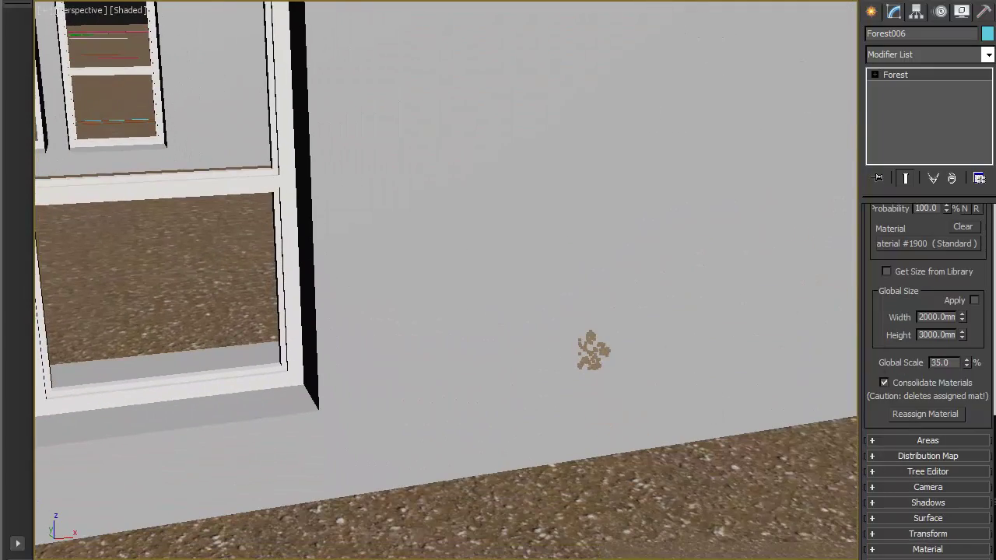
click(927, 558)
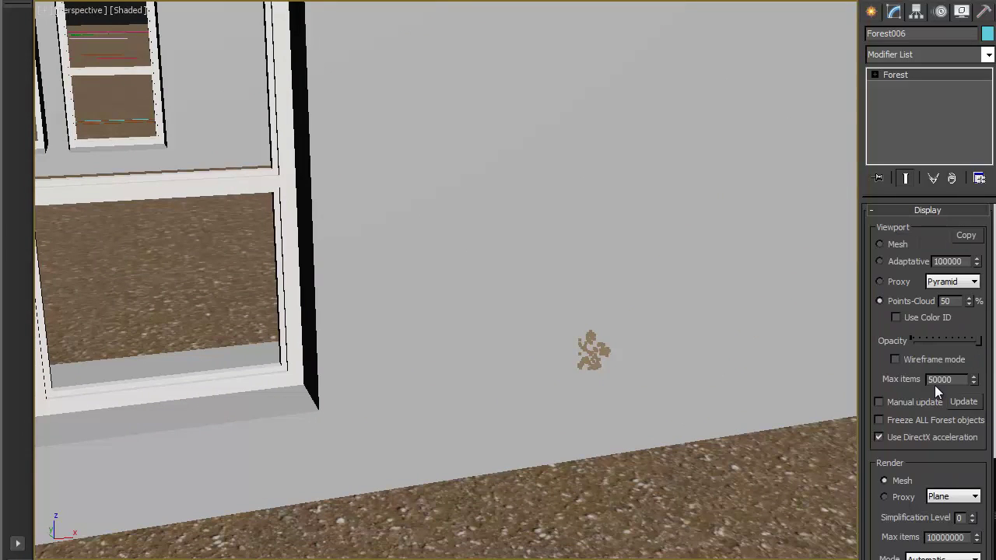
click(887, 248)
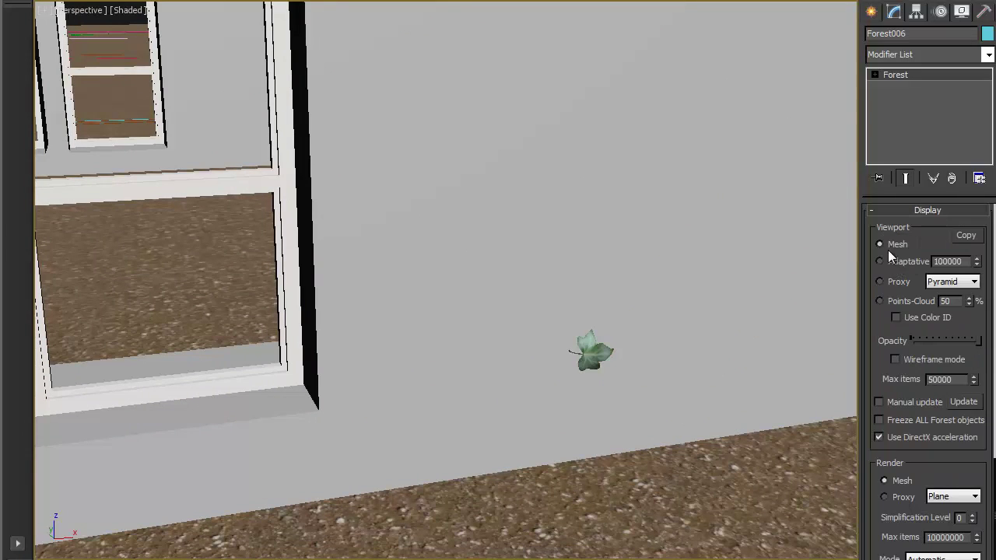
Step: Enable random rotation for the ivy leaves with X from -20 to 20, Y from -44 to 10 and Z from -65 to -120
middle_drag(629, 351, 609, 353)
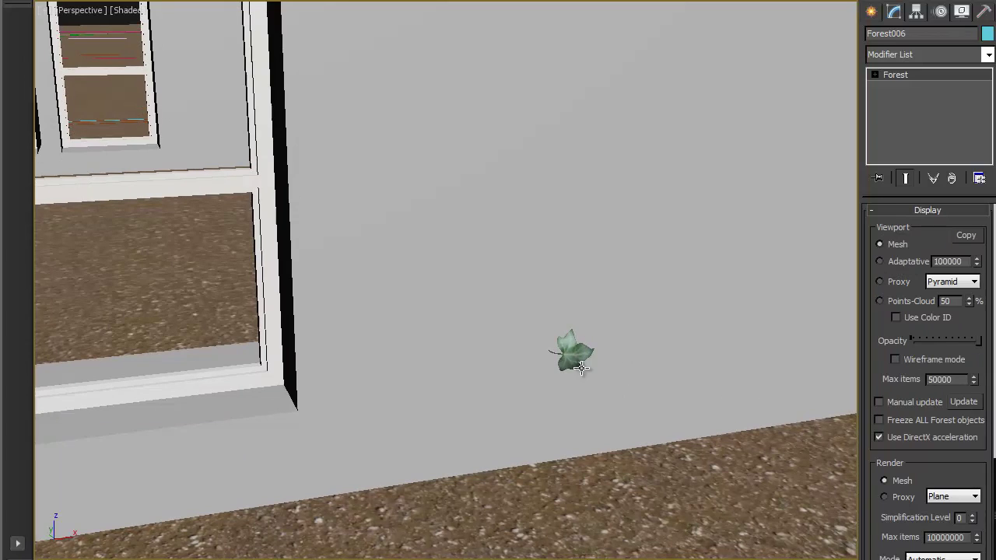
scroll(881, 321, up, 3)
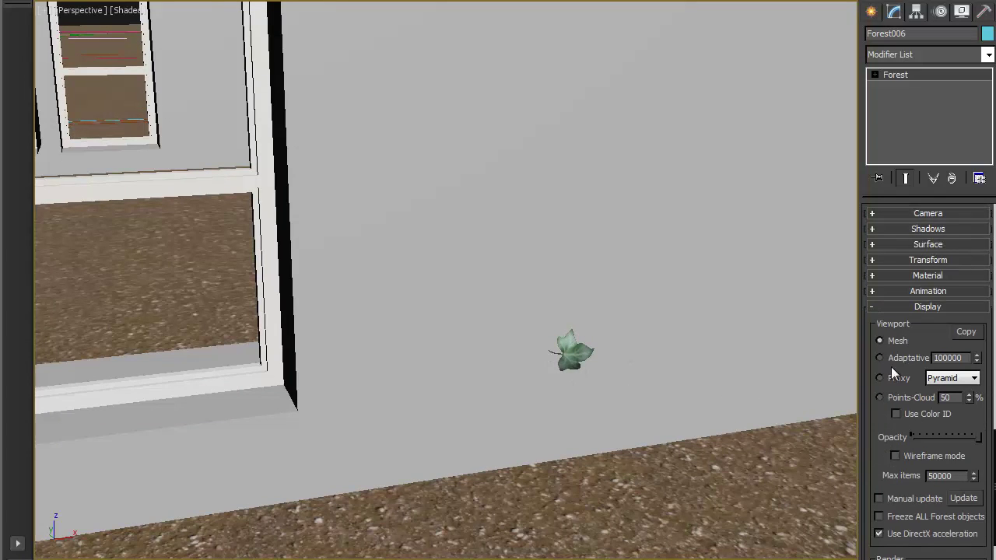
click(933, 261)
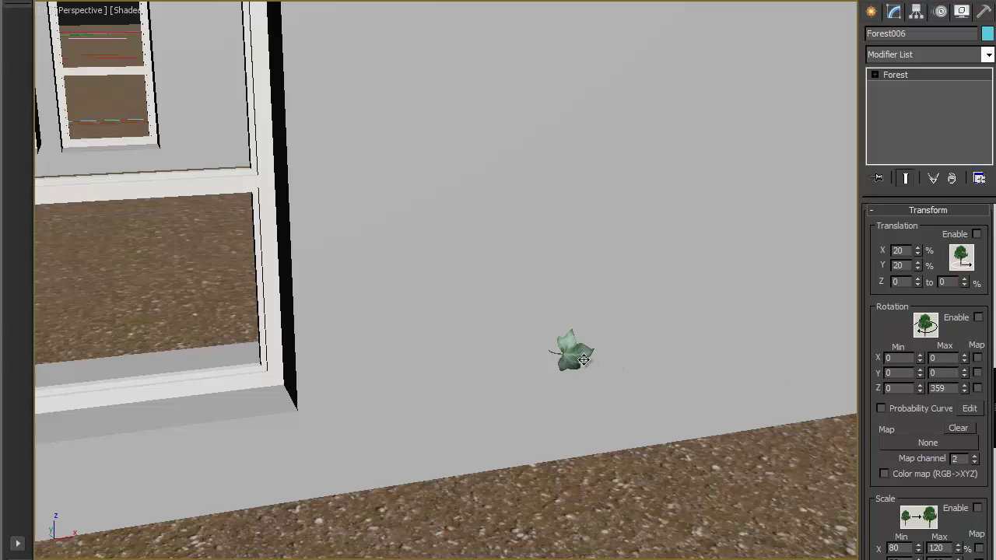
click(978, 317)
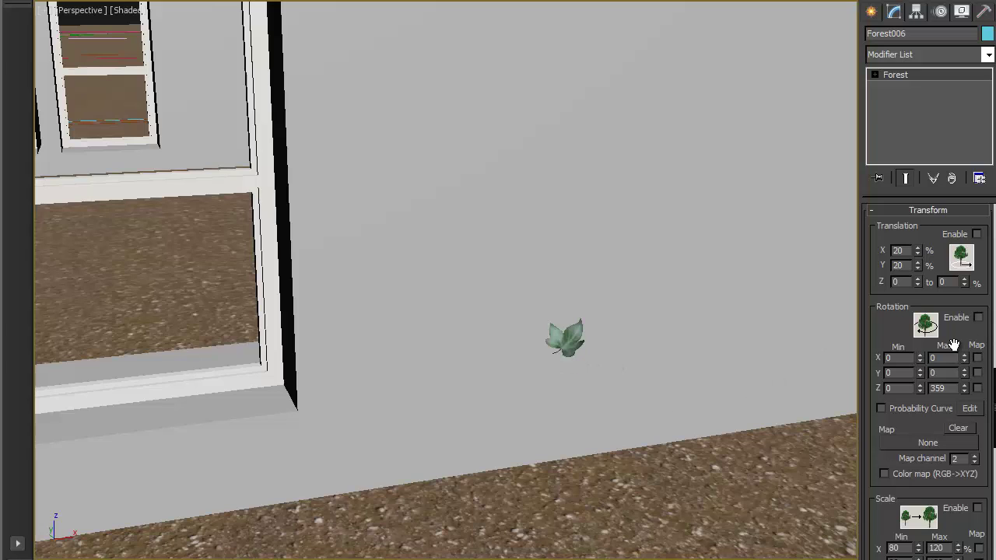
drag(903, 341, 899, 326)
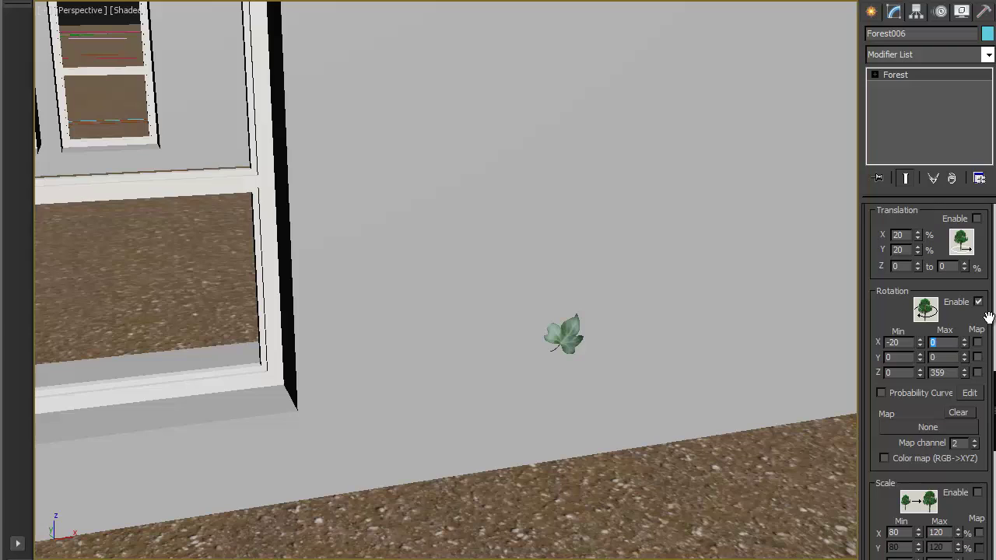
key(Return)
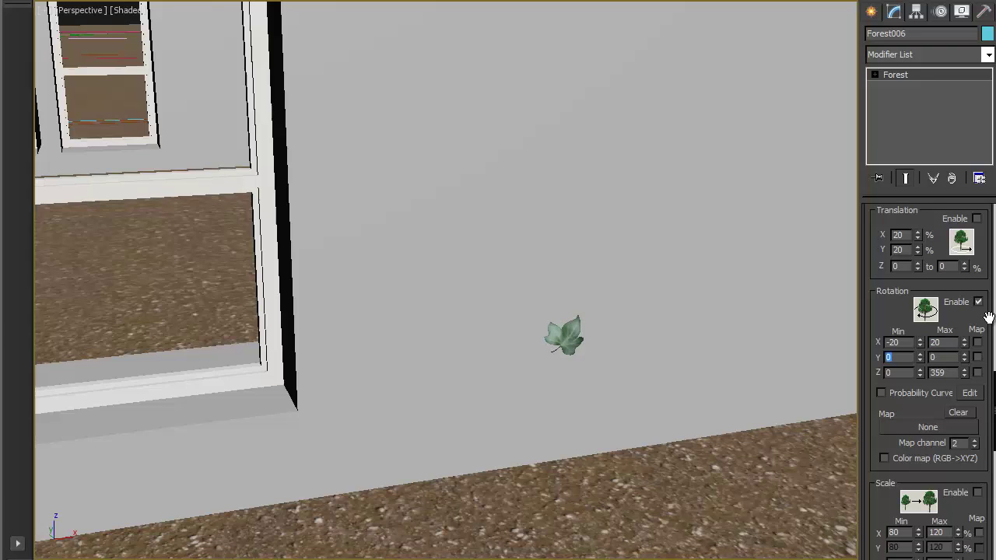
key(Tab)
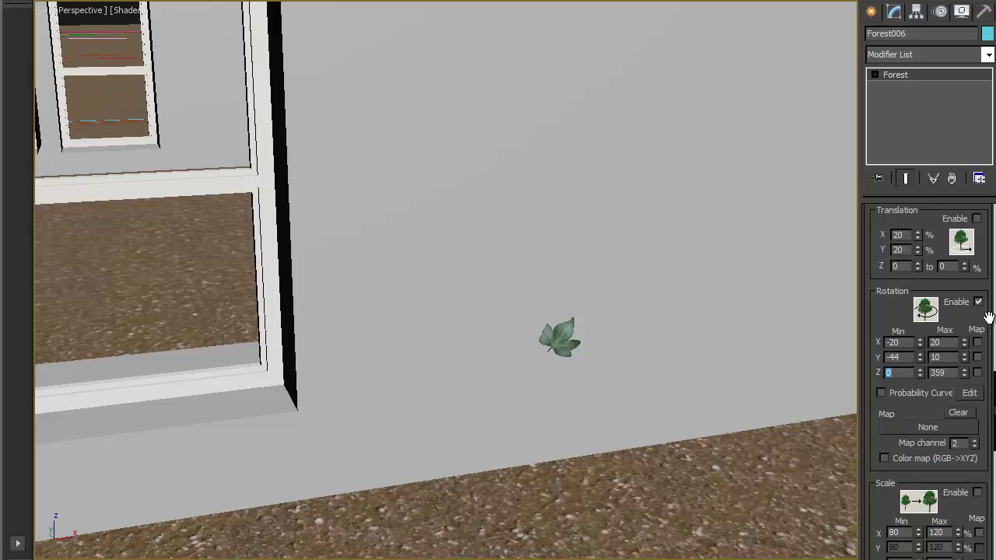
key(Tab)
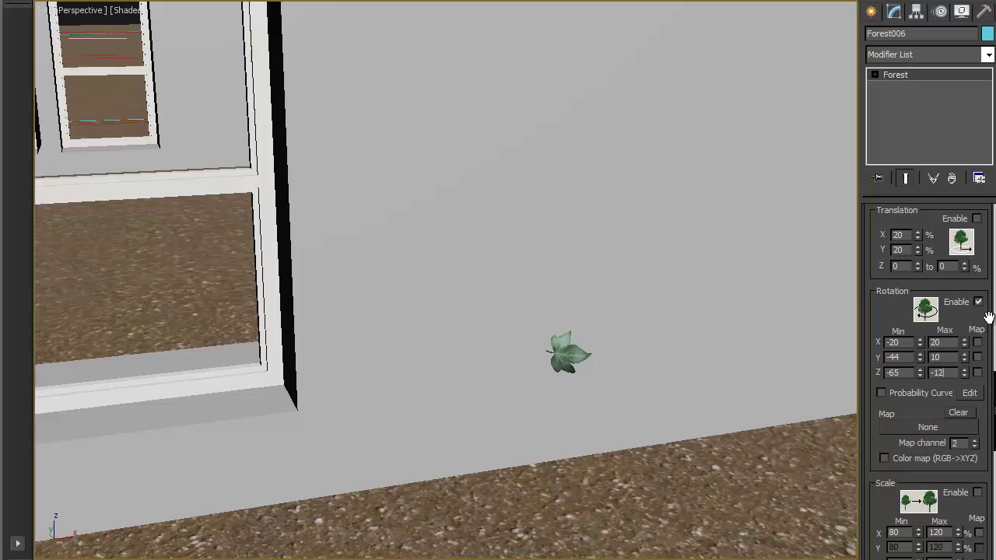
key(Return)
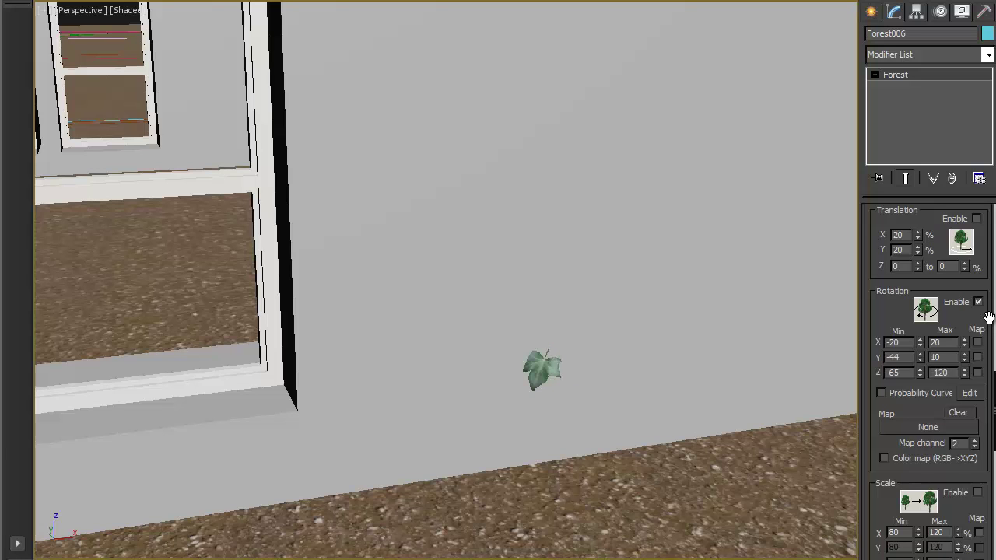
Step: Enable random scale and random translation for the ivy leaves, keeping the default ranges
middle_drag(751, 269, 449, 403)
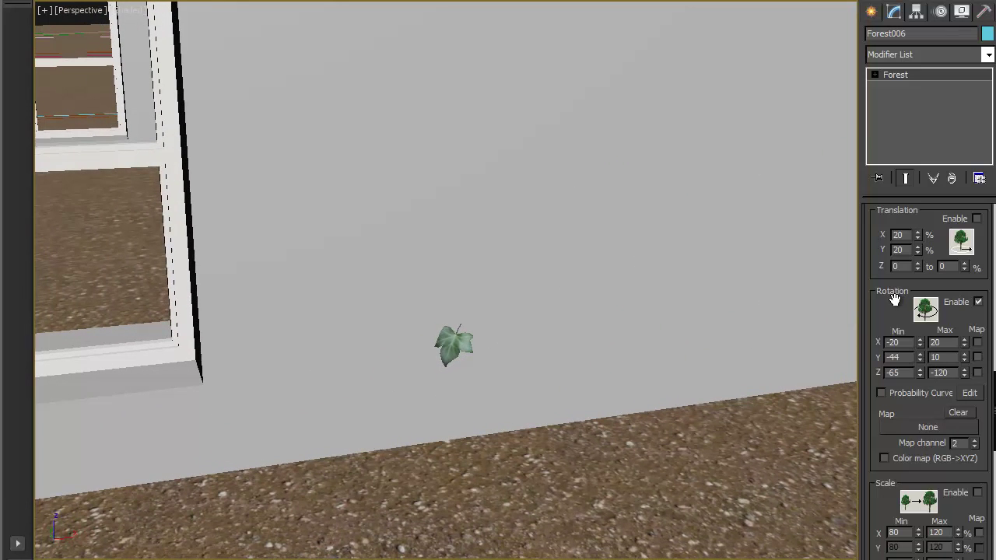
scroll(934, 316, down, 1)
click(978, 475)
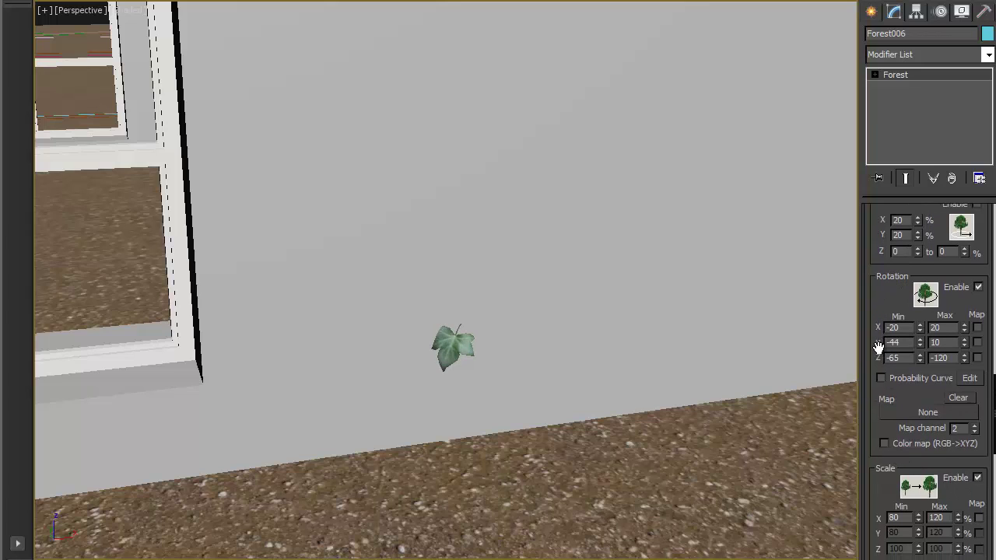
scroll(879, 349, up, 6)
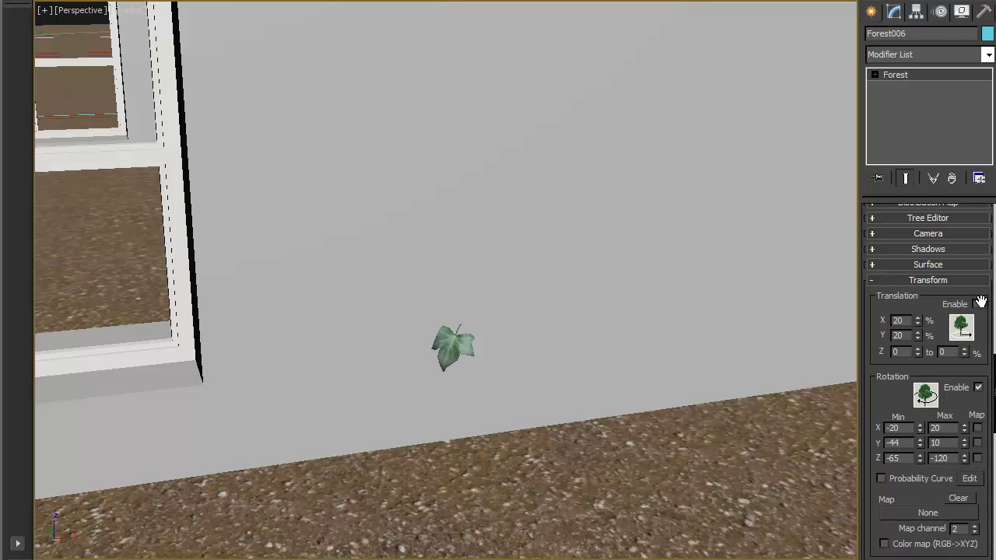
drag(981, 301, 981, 303)
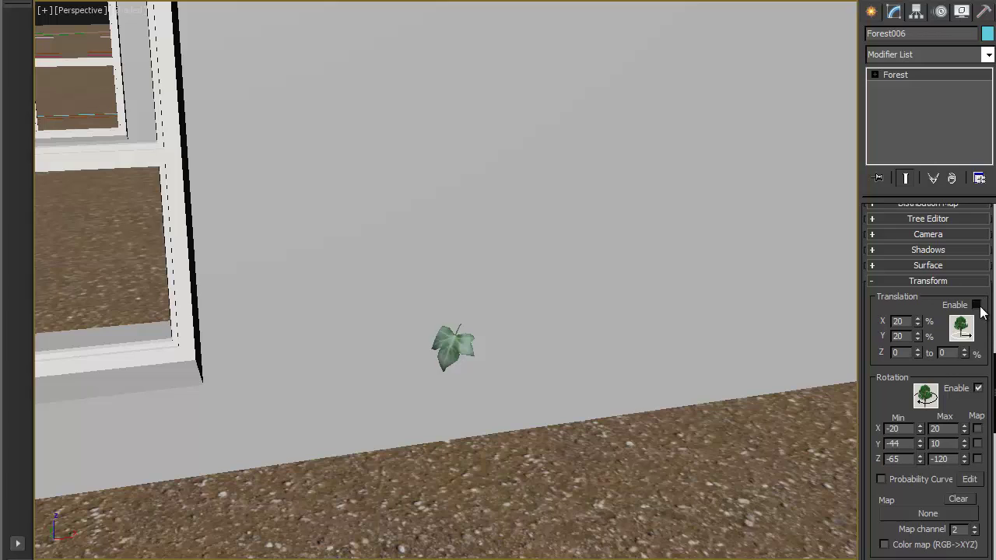
click(977, 306)
Step: Change the ivy forest's distribution map image to the Dense pattern
click(922, 283)
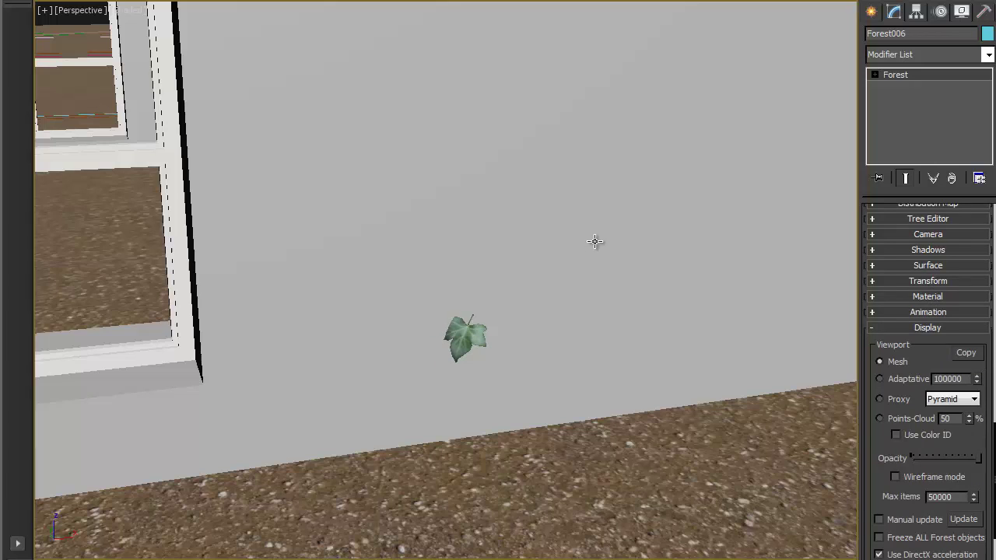
scroll(910, 345, up, 3)
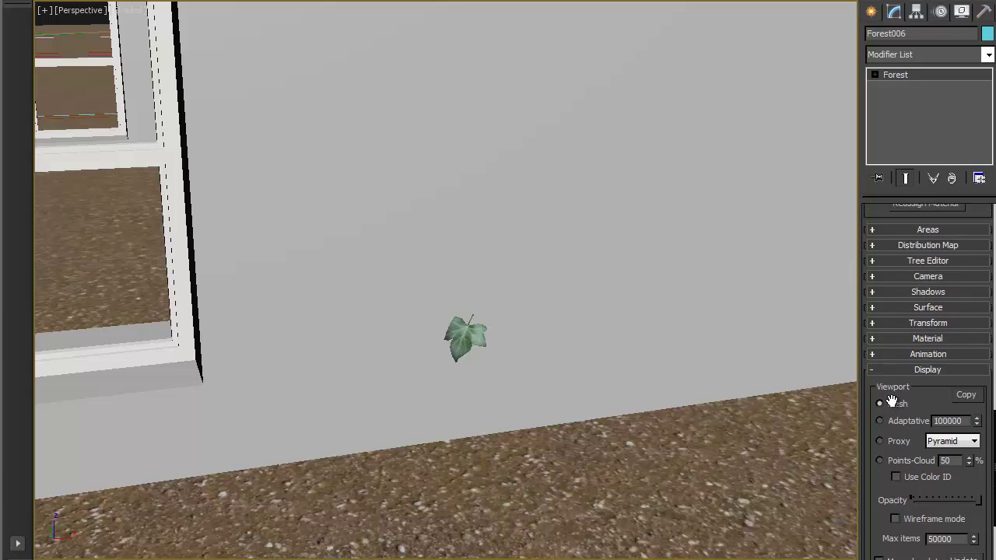
click(916, 255)
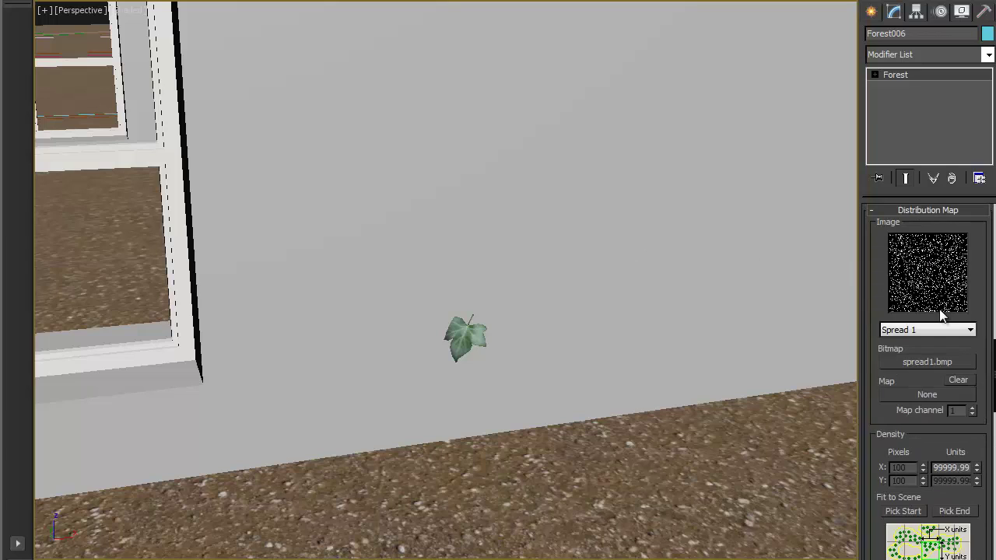
click(930, 327)
click(906, 404)
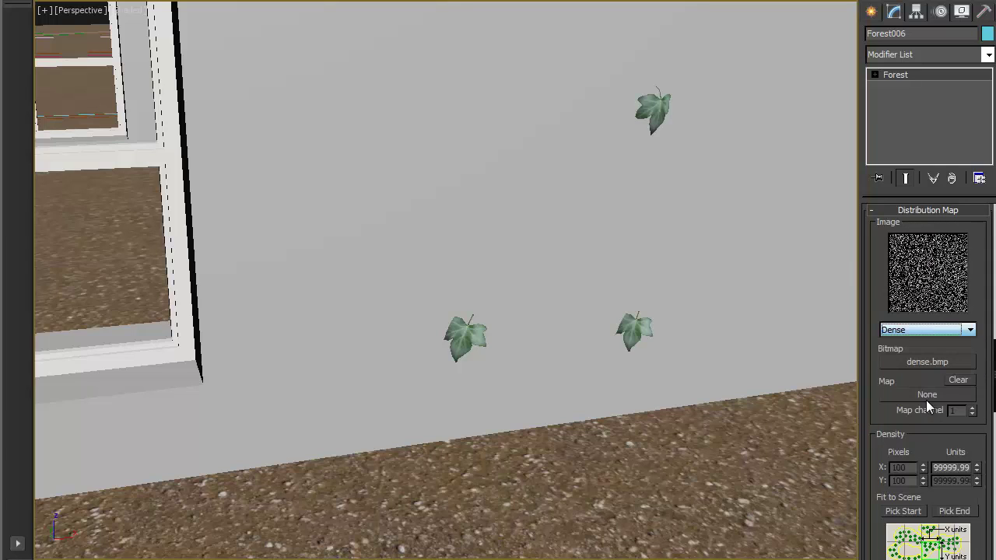
Step: Set the distribution map's X density to 4000 mm with the aspect ratio locked, so the leaves cover the barn wall
double_click(954, 467)
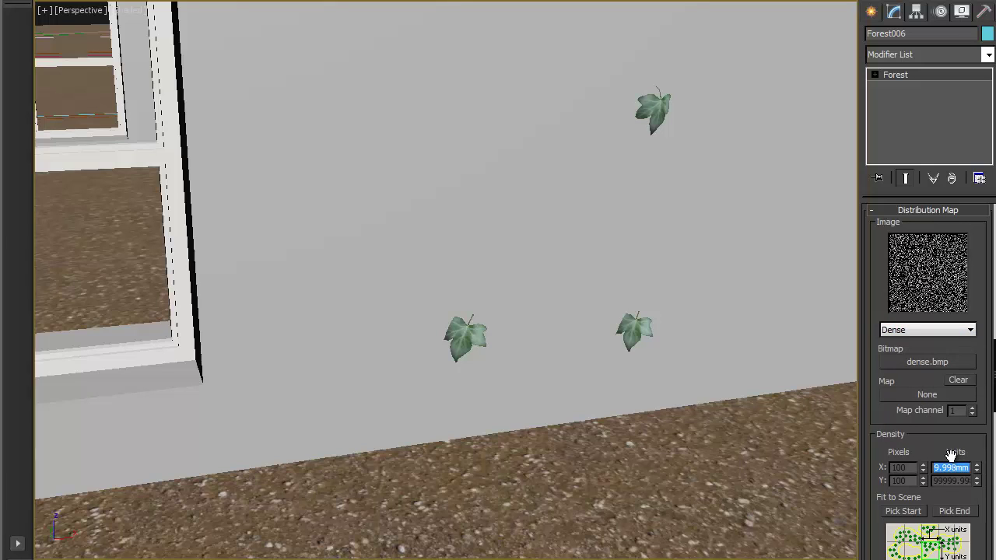
text(4000)
key(Return)
scroll(953, 452, down, 3)
scroll(972, 432, down, 3)
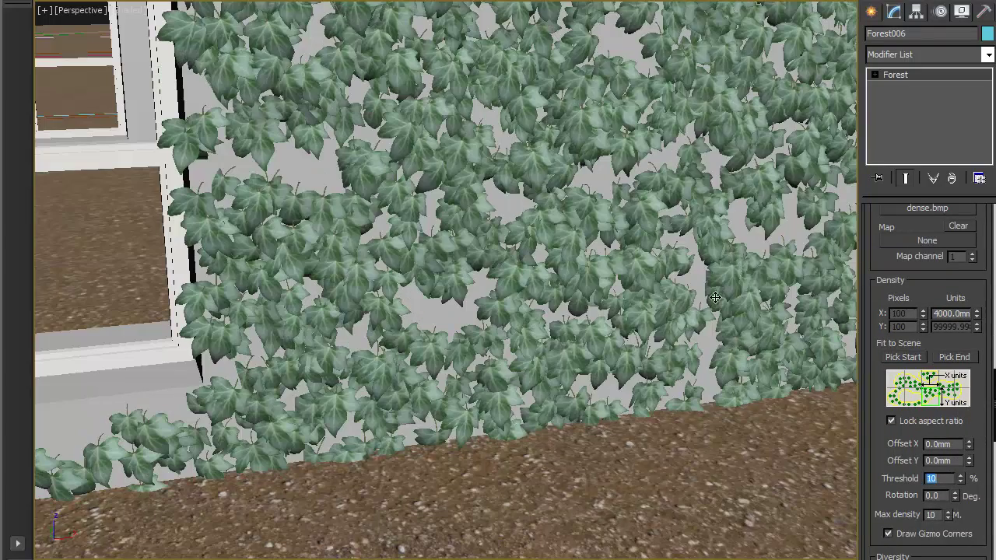
middle_drag(683, 270, 729, 460)
scroll(728, 459, down, 6)
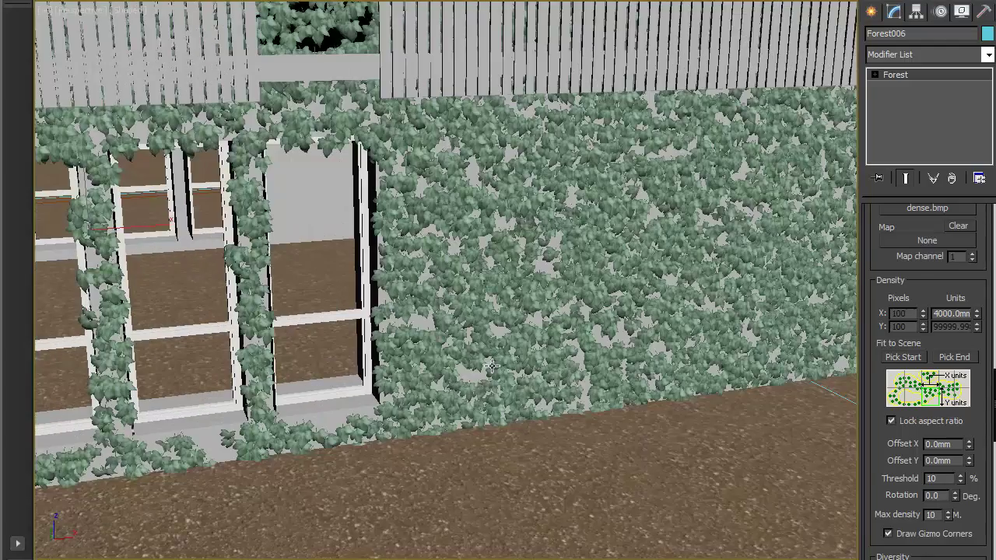
middle_drag(492, 366, 695, 389)
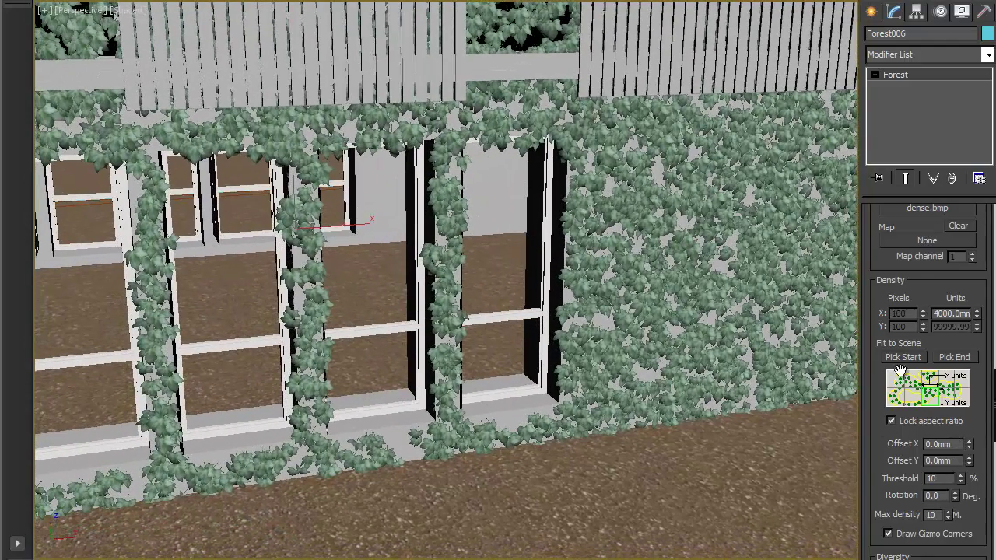
Step: Turn off the ivy forest's default surface area and add a new paint area set to include
drag(910, 268, 926, 559)
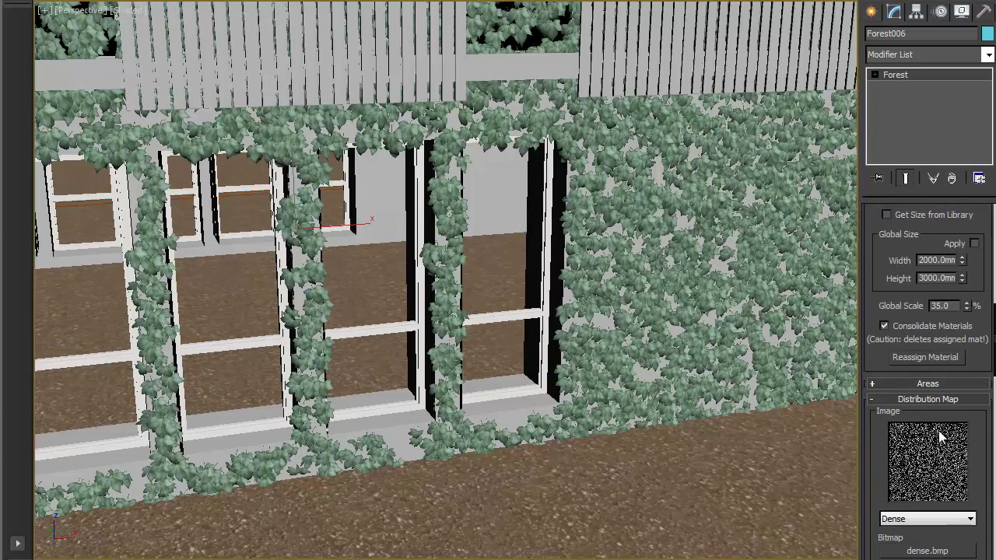
click(934, 388)
middle_drag(498, 172, 764, 202)
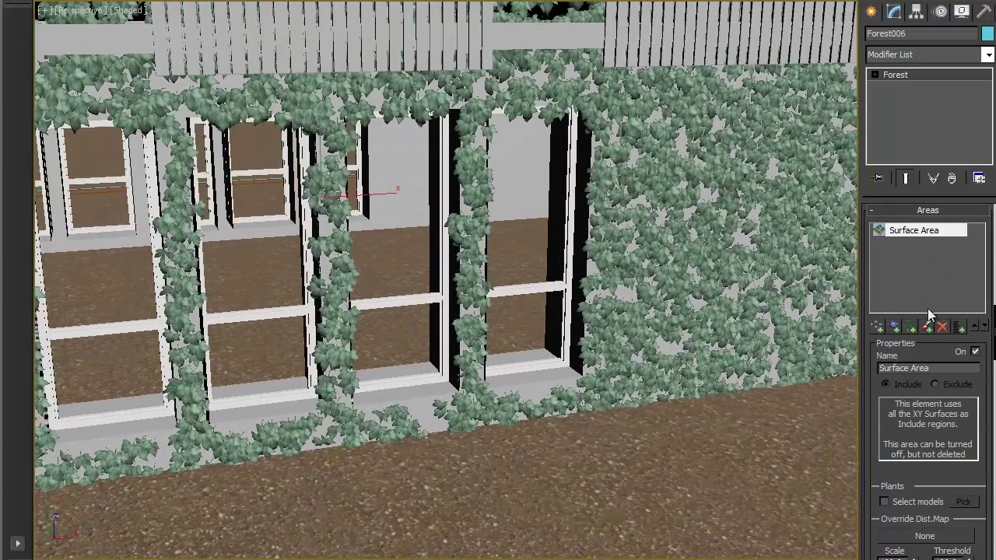
click(976, 351)
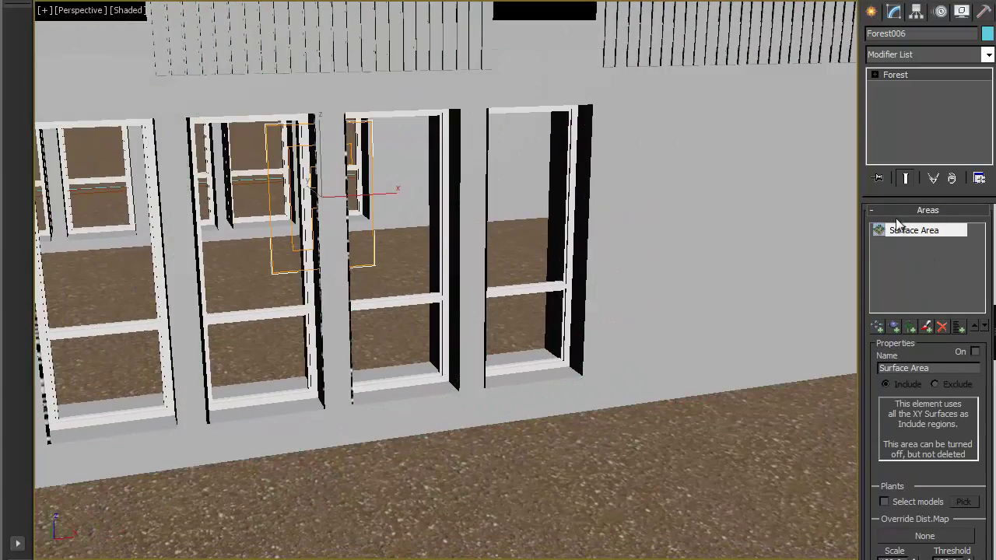
click(924, 326)
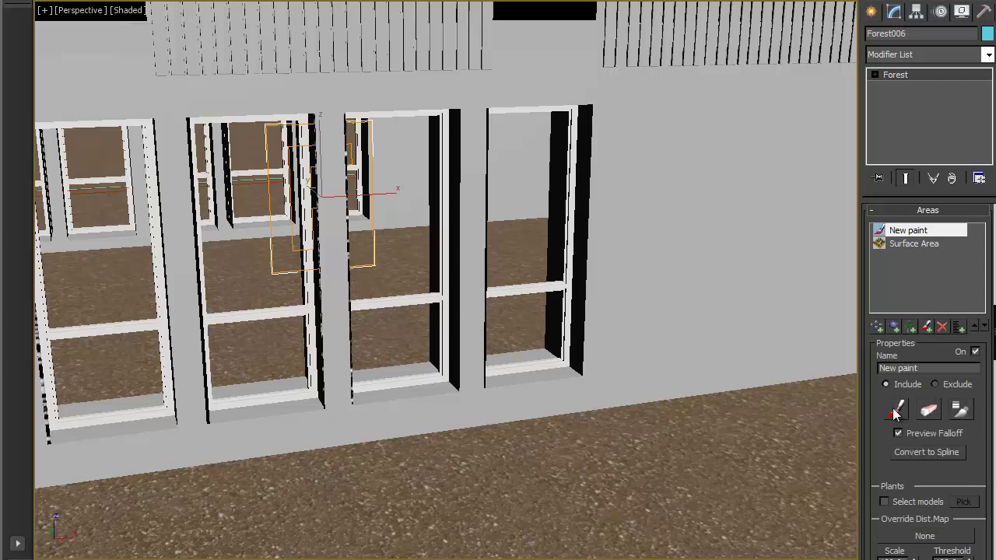
Step: Check the brush options and paint climbing ivy patches on the blank wall beside the last ground-floor window
click(957, 409)
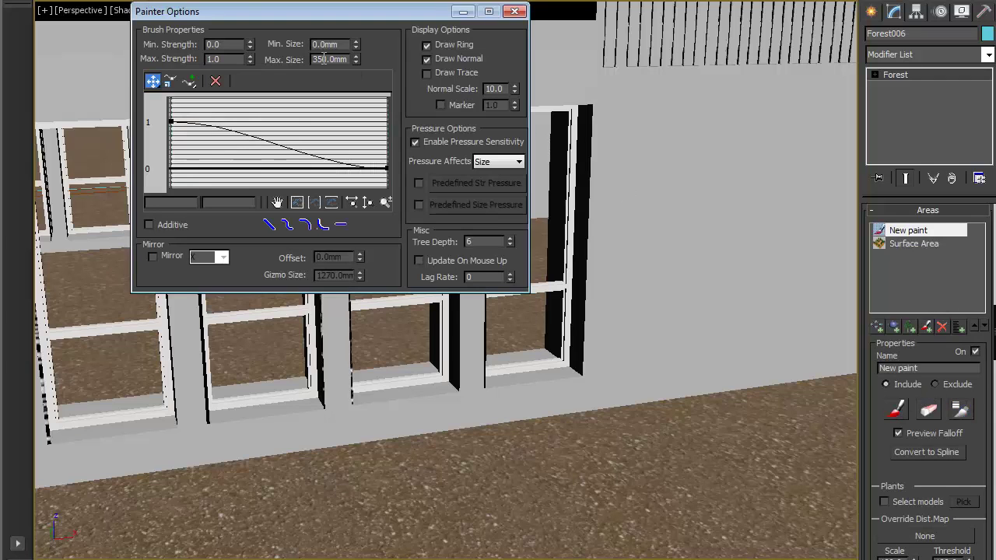
click(515, 11)
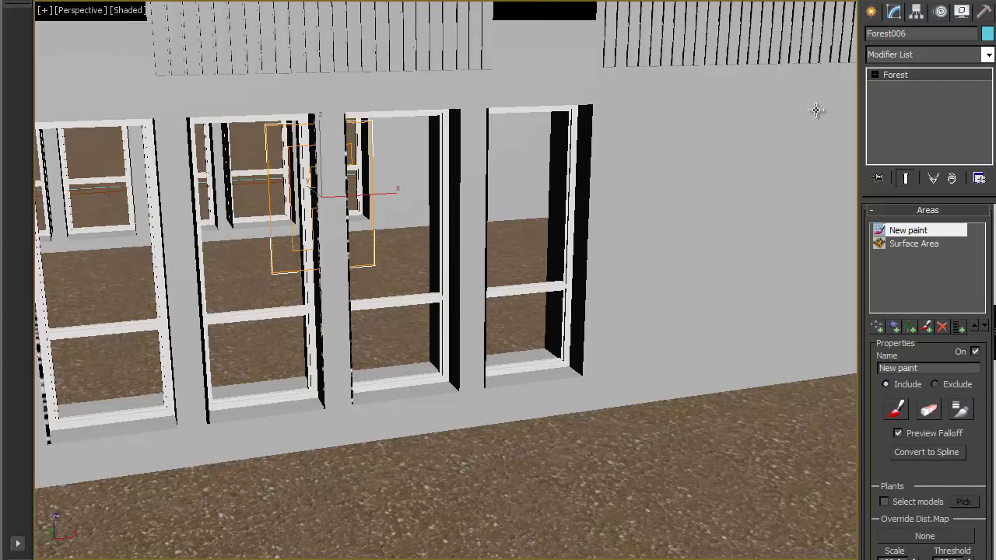
click(894, 412)
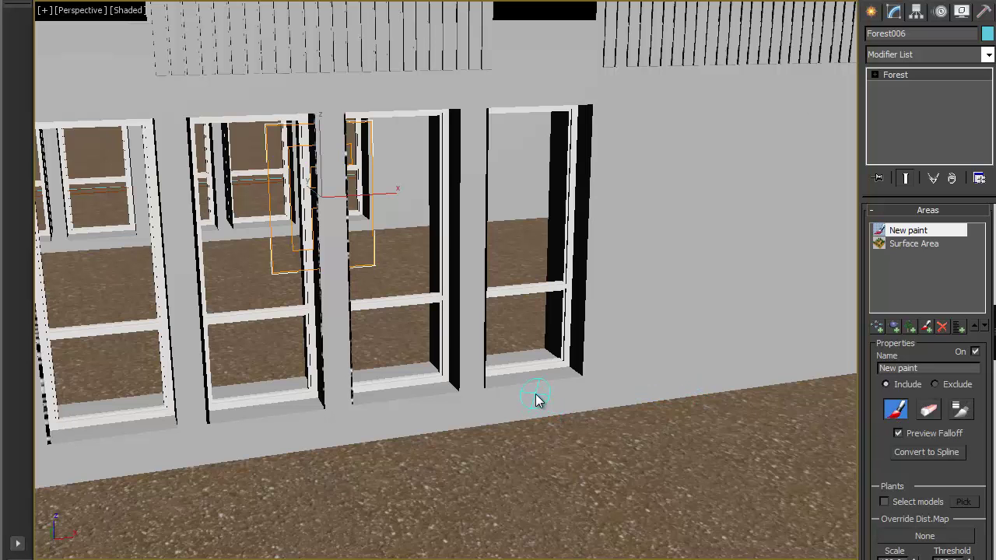
scroll(535, 398, down, 6)
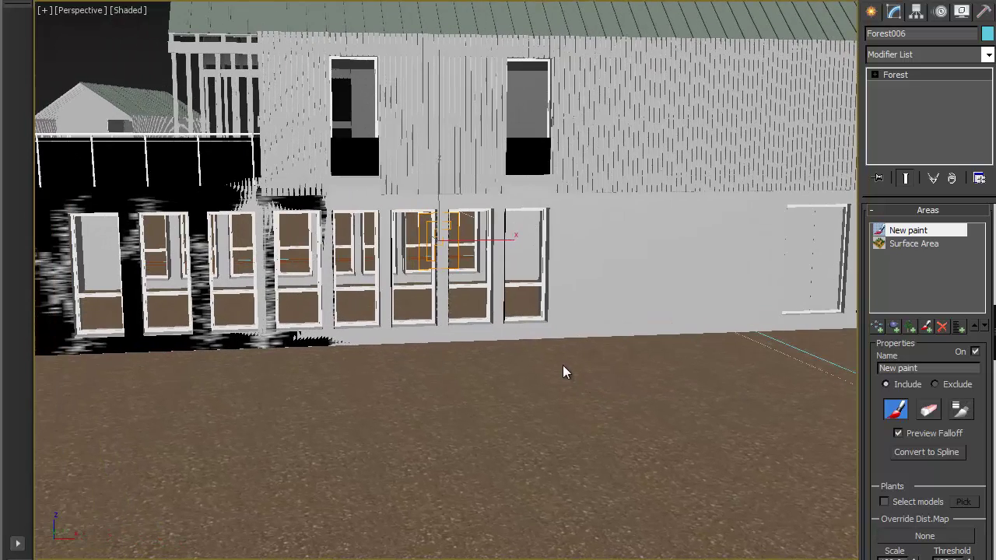
scroll(563, 372, up, 2)
drag(603, 362, 614, 149)
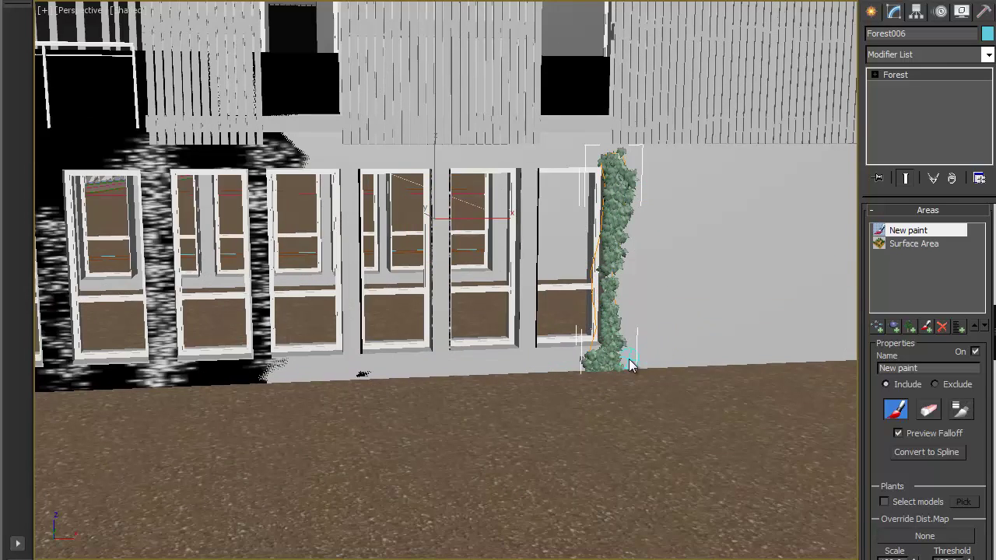
mouse_move(630, 366)
mouse_down()
mouse_move(627, 310)
mouse_move(677, 251)
mouse_move(675, 237)
mouse_move(650, 226)
mouse_move(662, 205)
mouse_move(656, 306)
mouse_move(635, 358)
mouse_move(720, 324)
mouse_move(727, 272)
mouse_move(698, 347)
mouse_move(735, 322)
mouse_move(696, 284)
mouse_up()
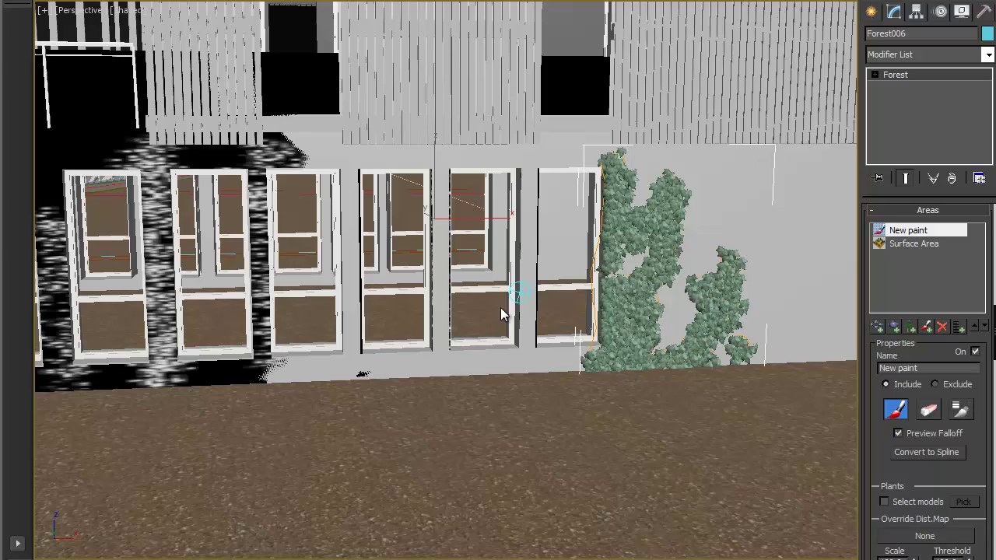
Step: Paint ivy up the piers between the ground-floor windows, over one window head and along the base of the wall
drag(534, 361, 529, 176)
drag(533, 373, 579, 371)
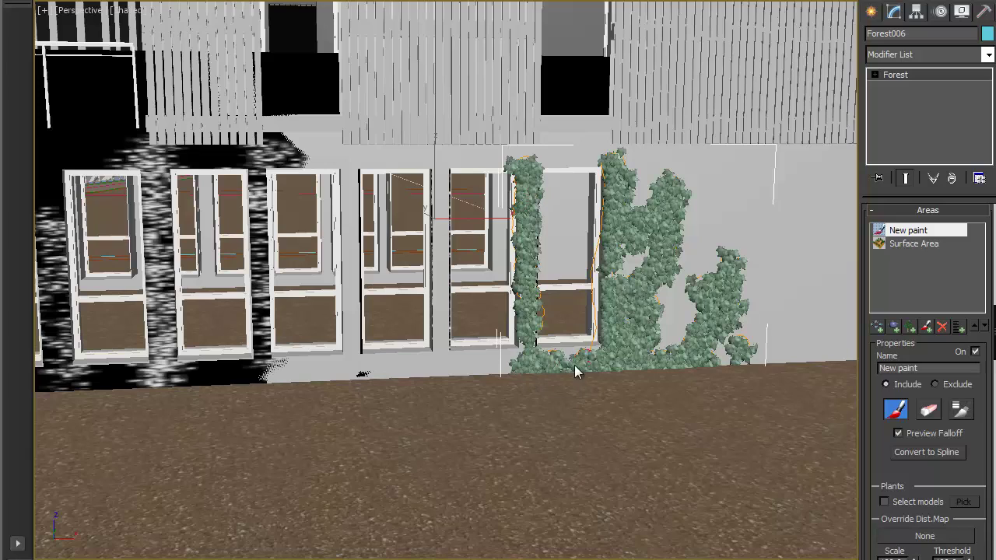
mouse_move(486, 371)
mouse_down()
mouse_move(453, 346)
mouse_move(437, 311)
mouse_move(451, 272)
mouse_up()
mouse_move(480, 160)
mouse_down()
mouse_move(529, 169)
mouse_move(533, 159)
mouse_up()
mouse_move(347, 371)
mouse_down()
mouse_move(430, 359)
mouse_move(354, 354)
mouse_move(343, 155)
mouse_up()
mouse_move(277, 364)
mouse_down()
mouse_move(257, 356)
mouse_move(237, 379)
mouse_up()
drag(201, 381, 108, 383)
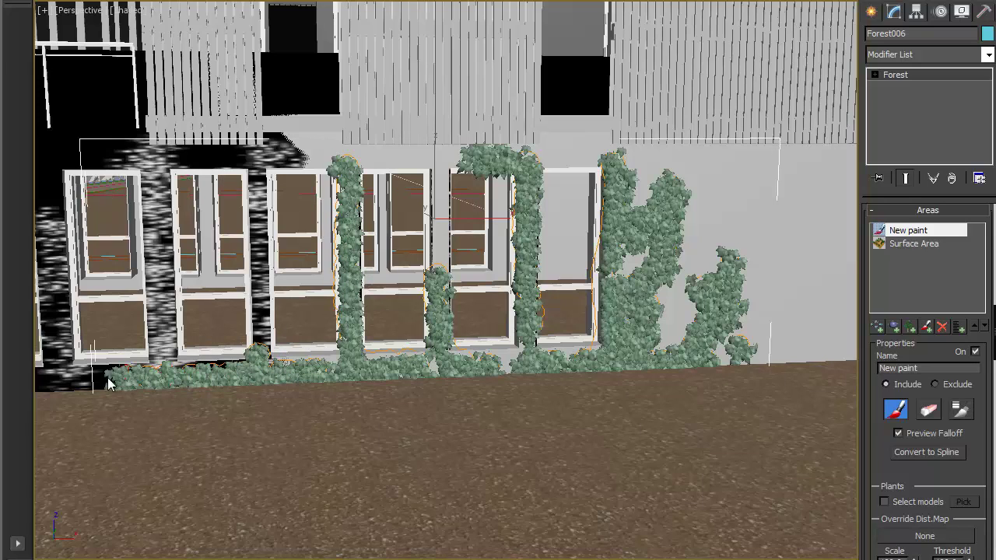
Step: Paint further ivy outward from the patches on the blank wall and review the painted facade from several angles
drag(739, 340, 782, 315)
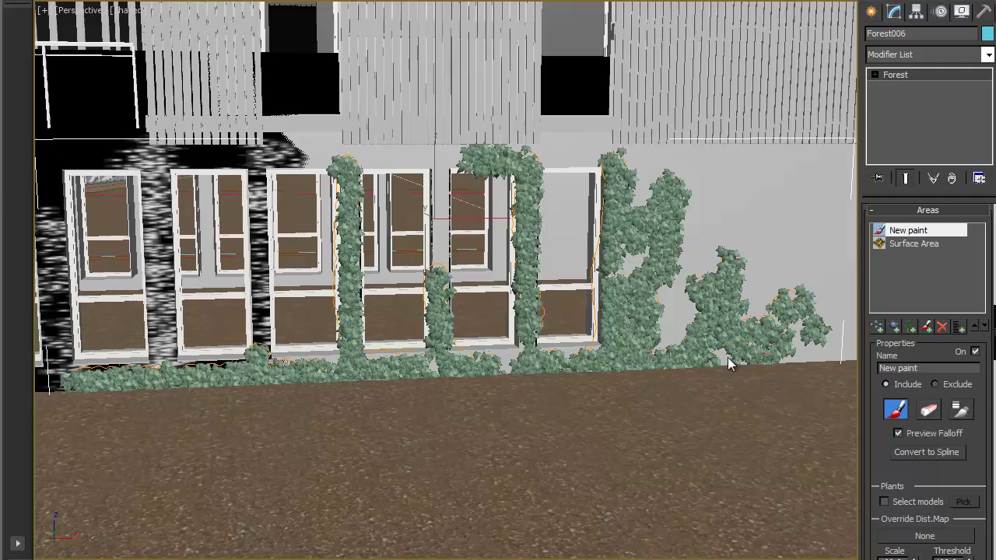
alt+middle_drag(449, 399, 621, 395)
scroll(495, 389, down, 2)
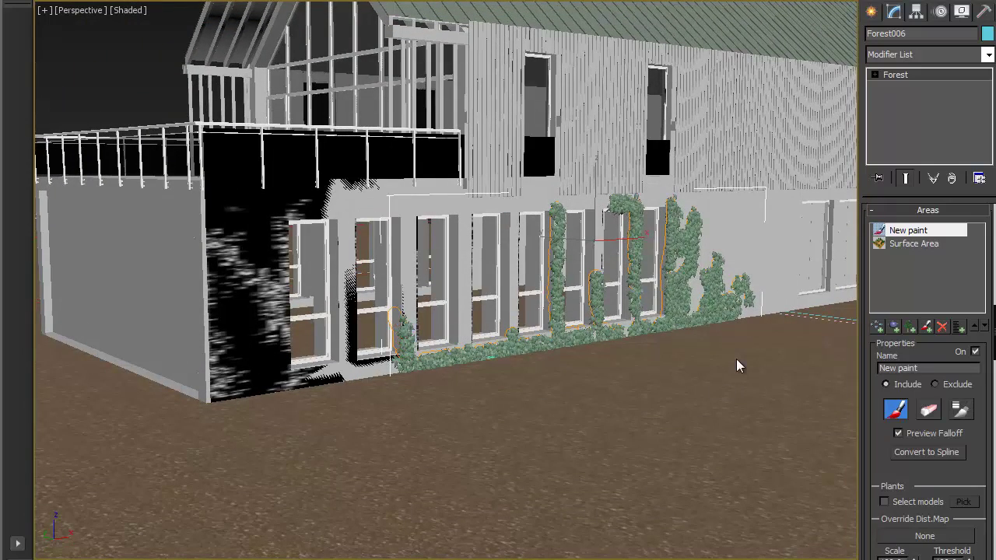
alt+middle_drag(644, 420, 535, 394)
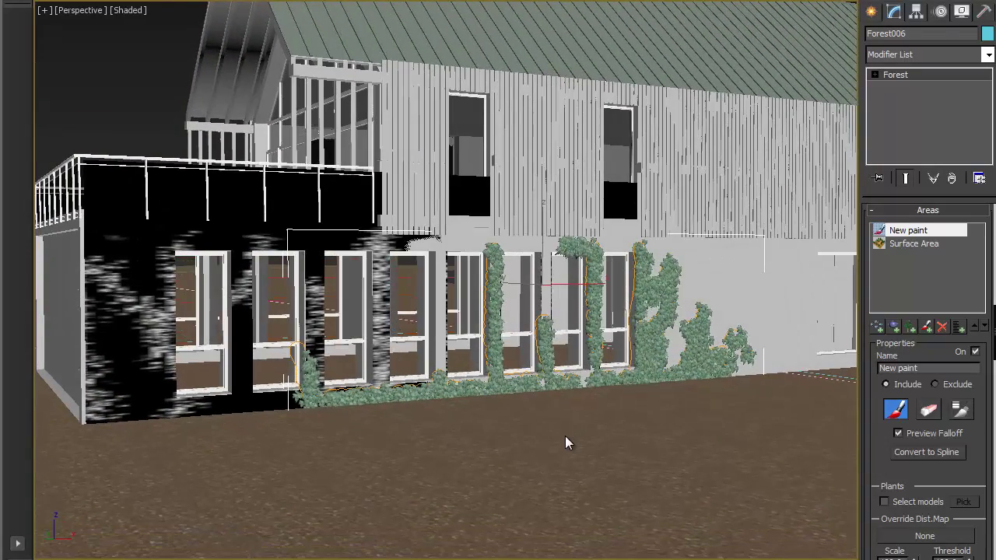
alt+middle_drag(566, 438, 817, 427)
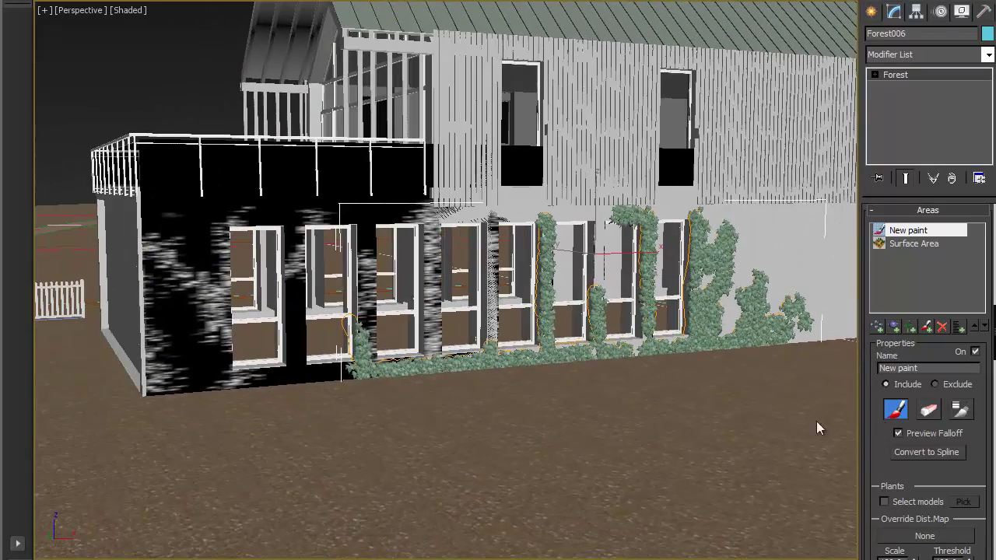